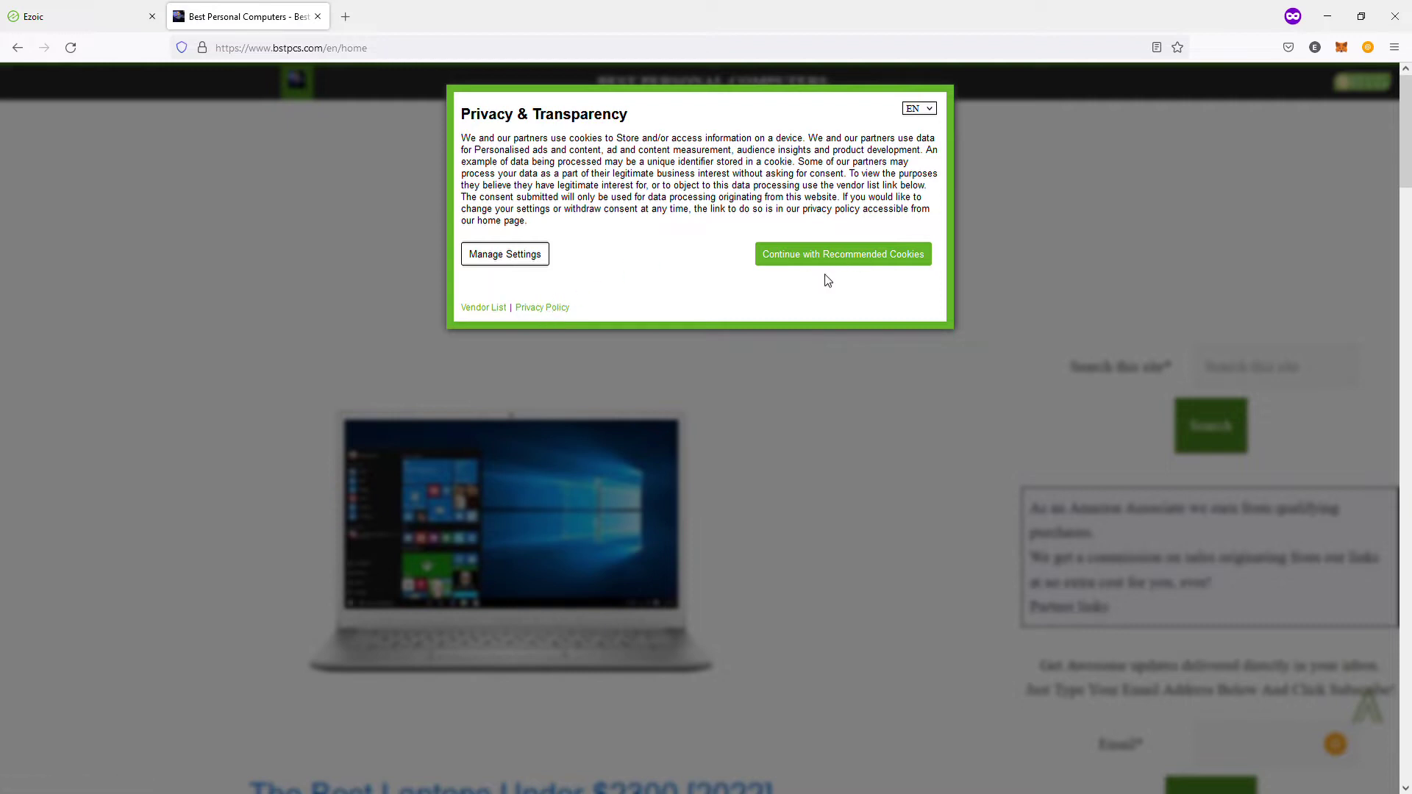
- Open Manage Settings, expand then collapse the market research purpose, and scroll to Special Features
click(515, 261)
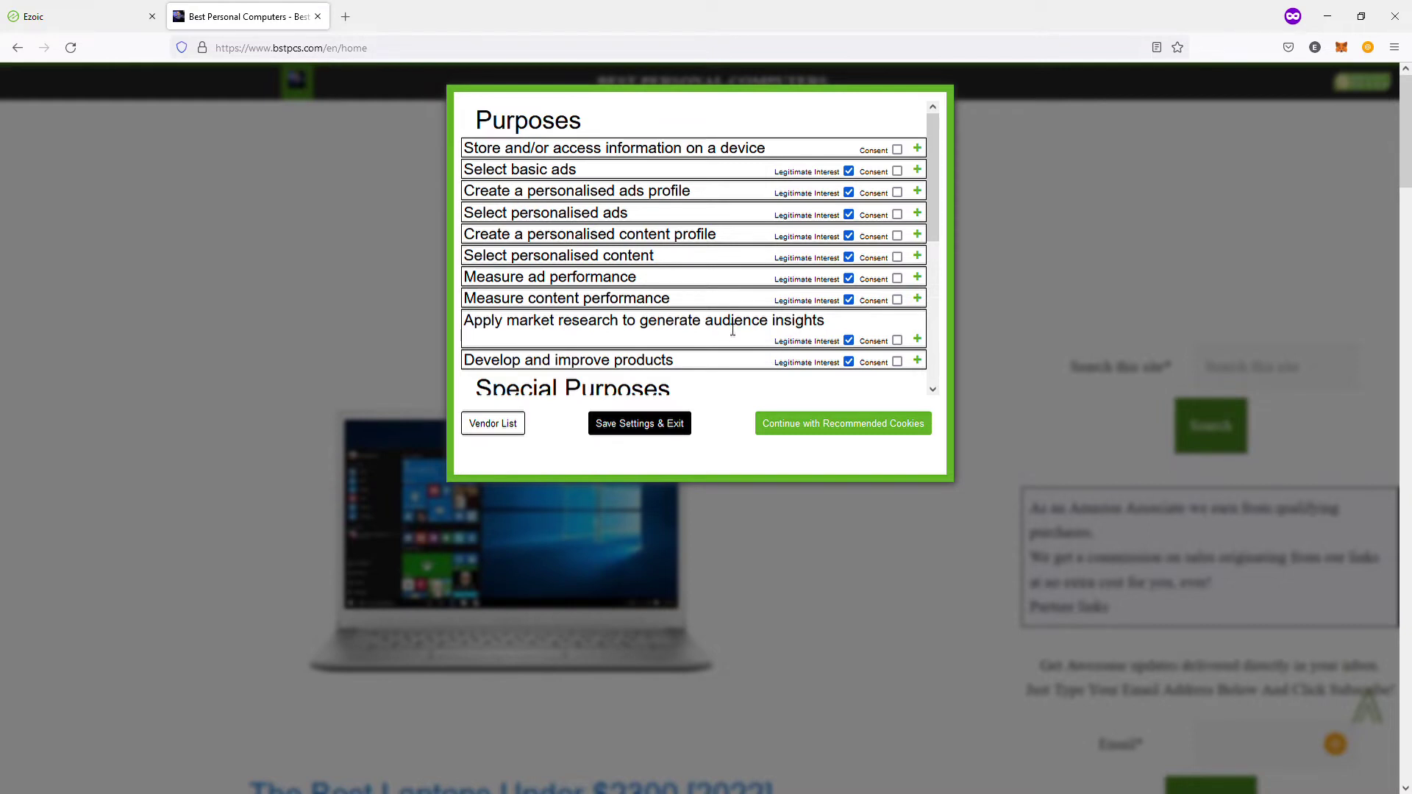
click(921, 341)
scroll(860, 288, down, 3)
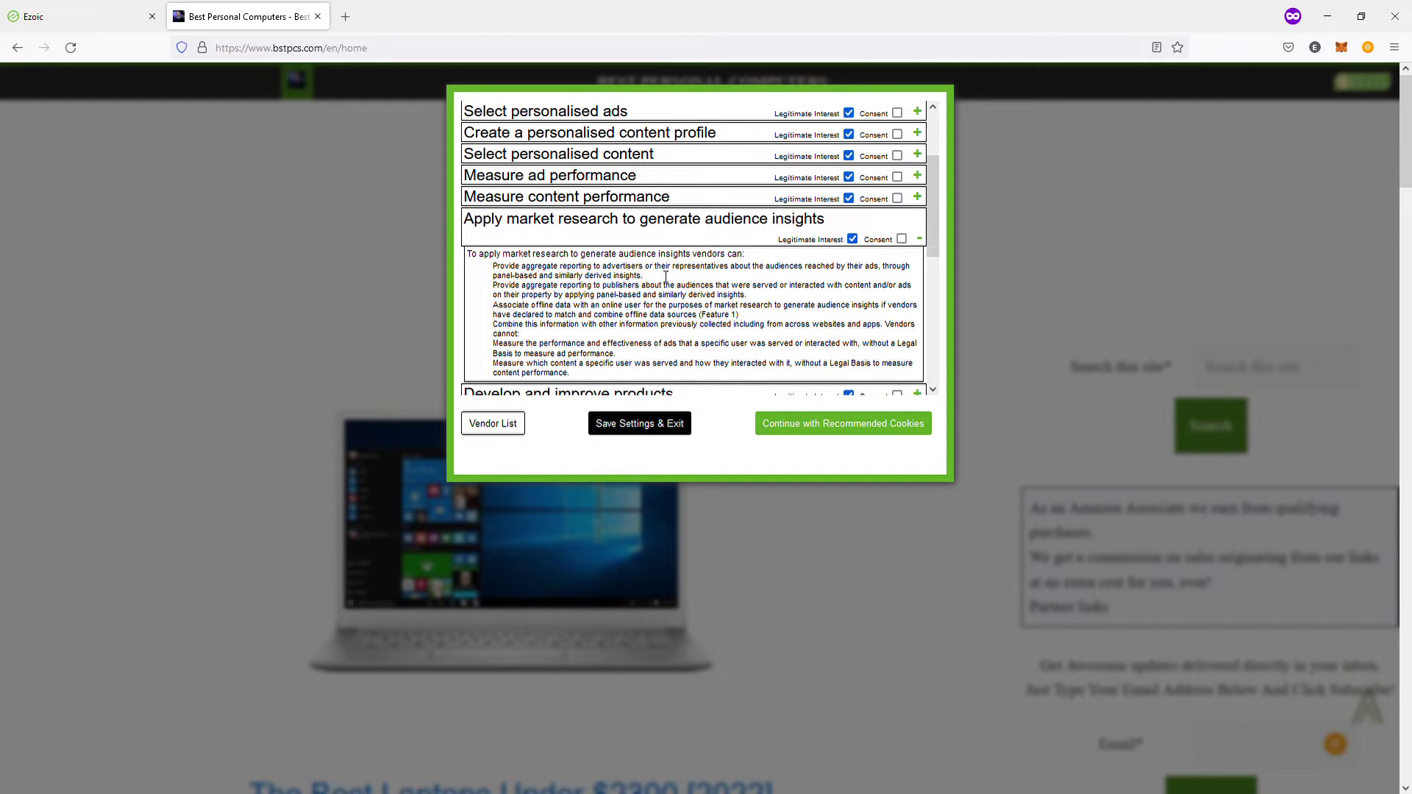
click(918, 241)
scroll(607, 197, down, 3)
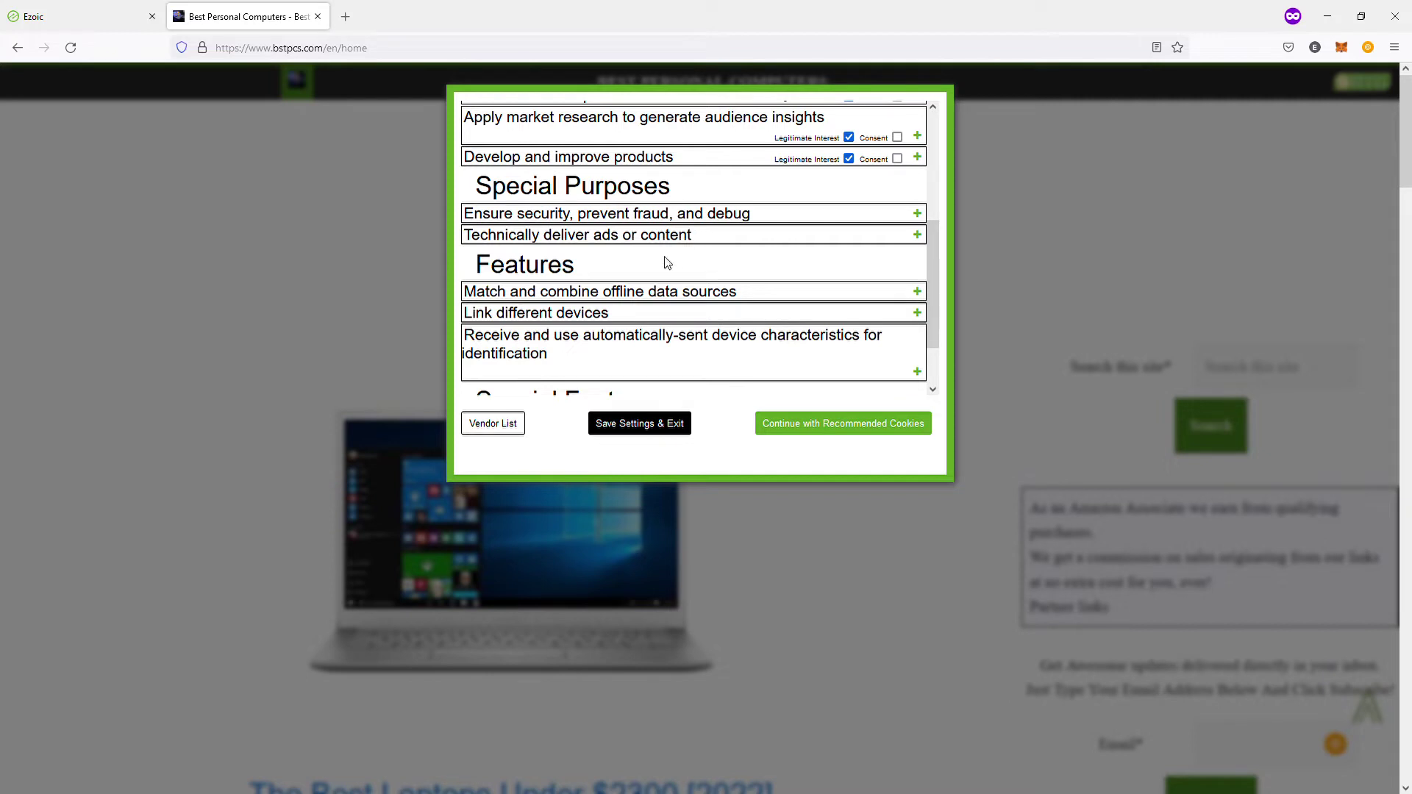
scroll(672, 254, down, 1)
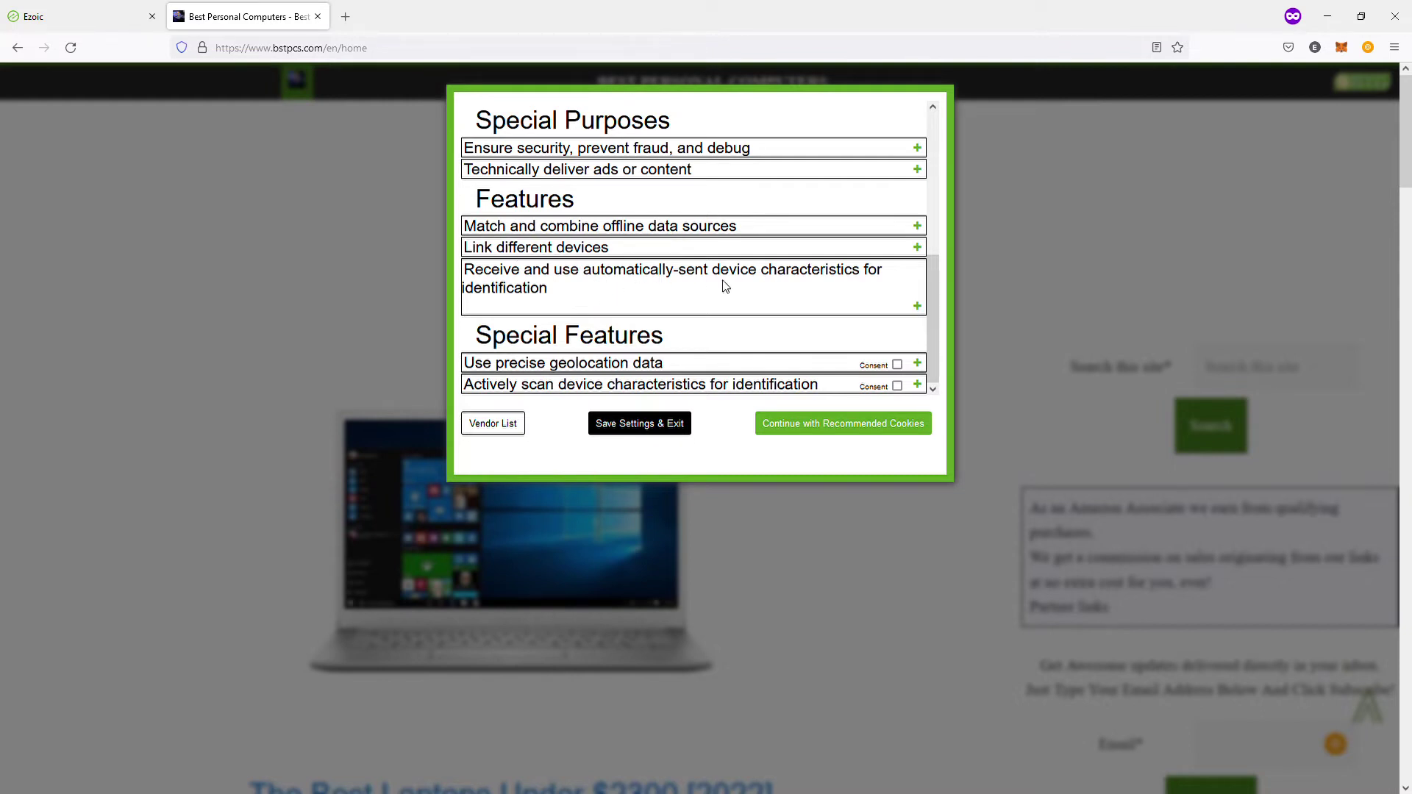
scroll(691, 248, down, 2)
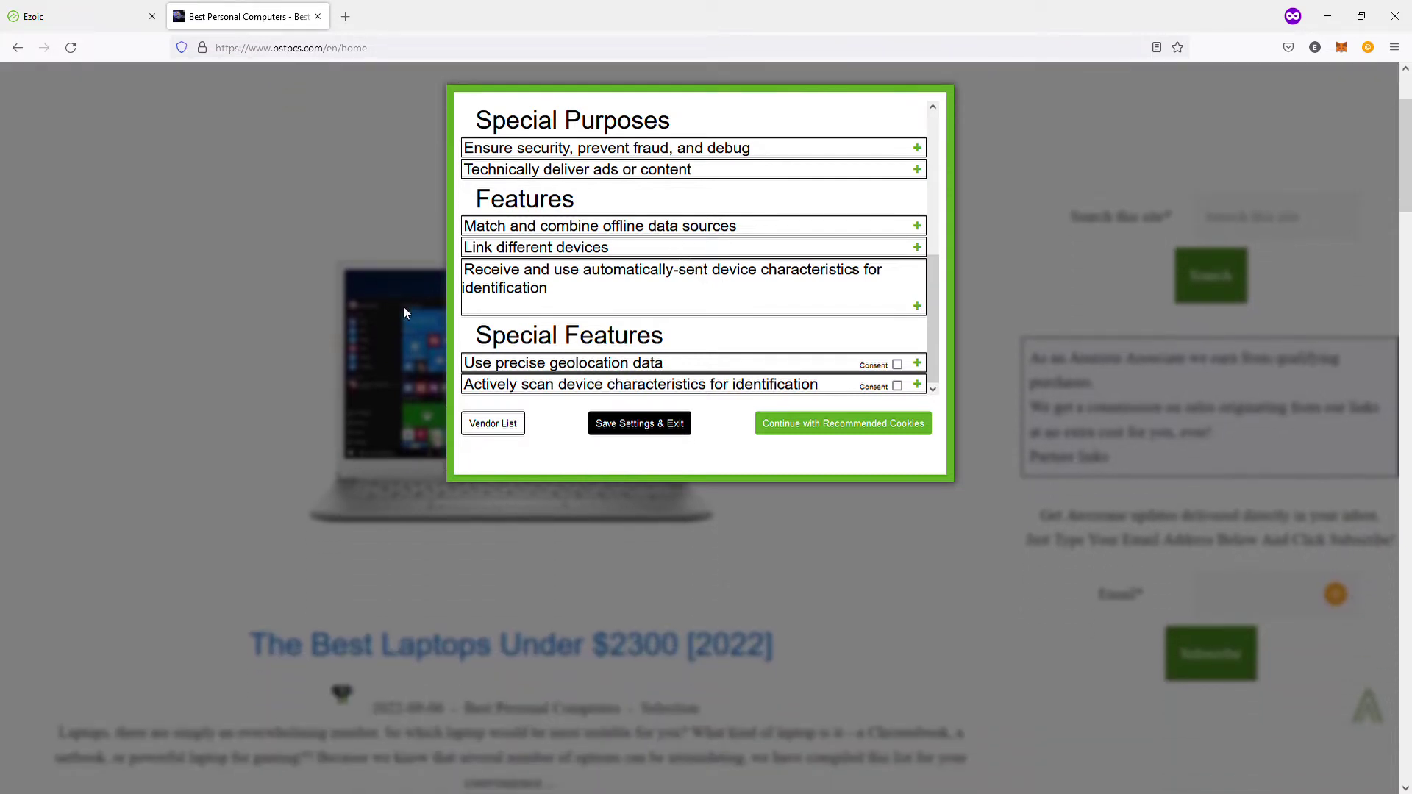
scroll(403, 308, up, 2)
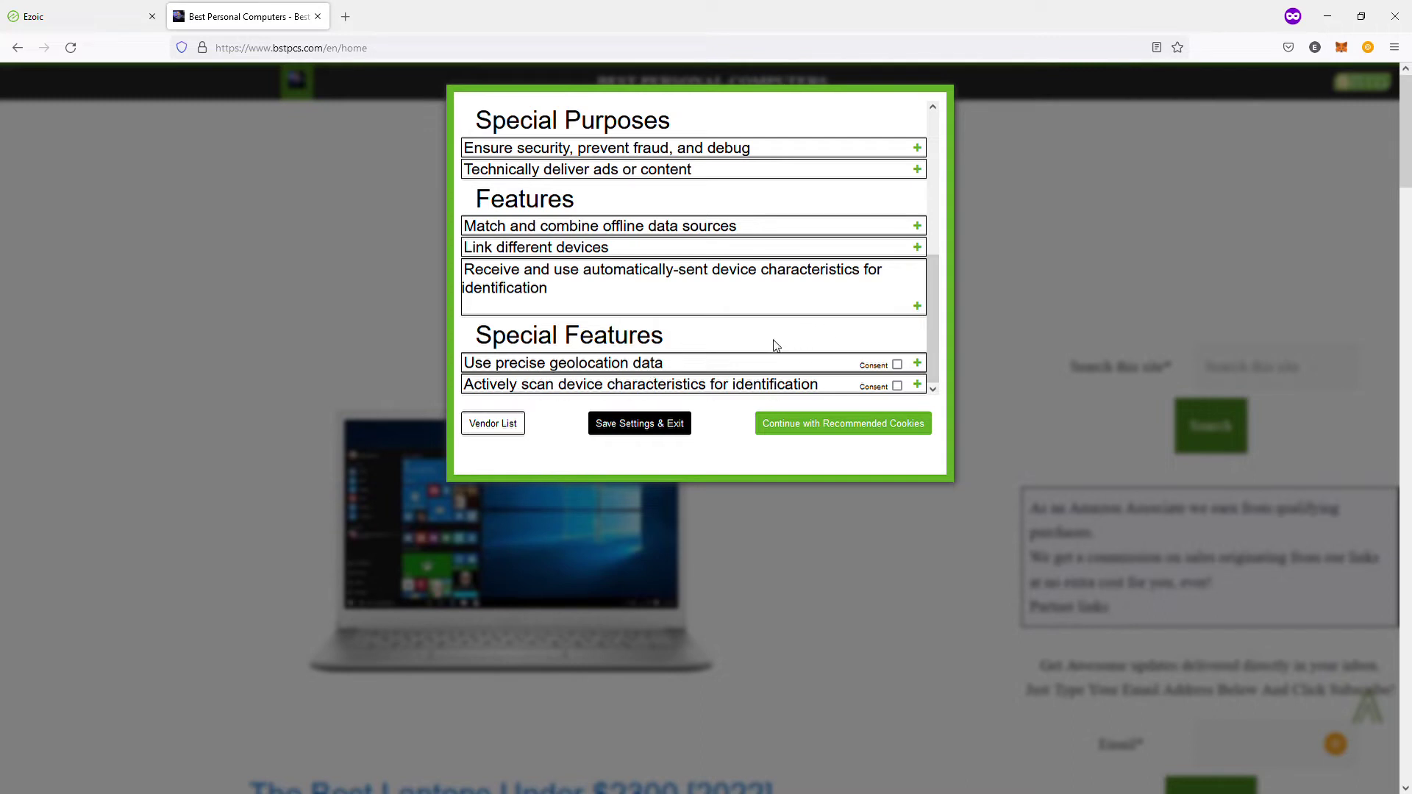
- Tick then untick the precise geolocation consent box, leaving it unchecked
click(898, 366)
click(898, 366)
scroll(886, 331, up, 4)
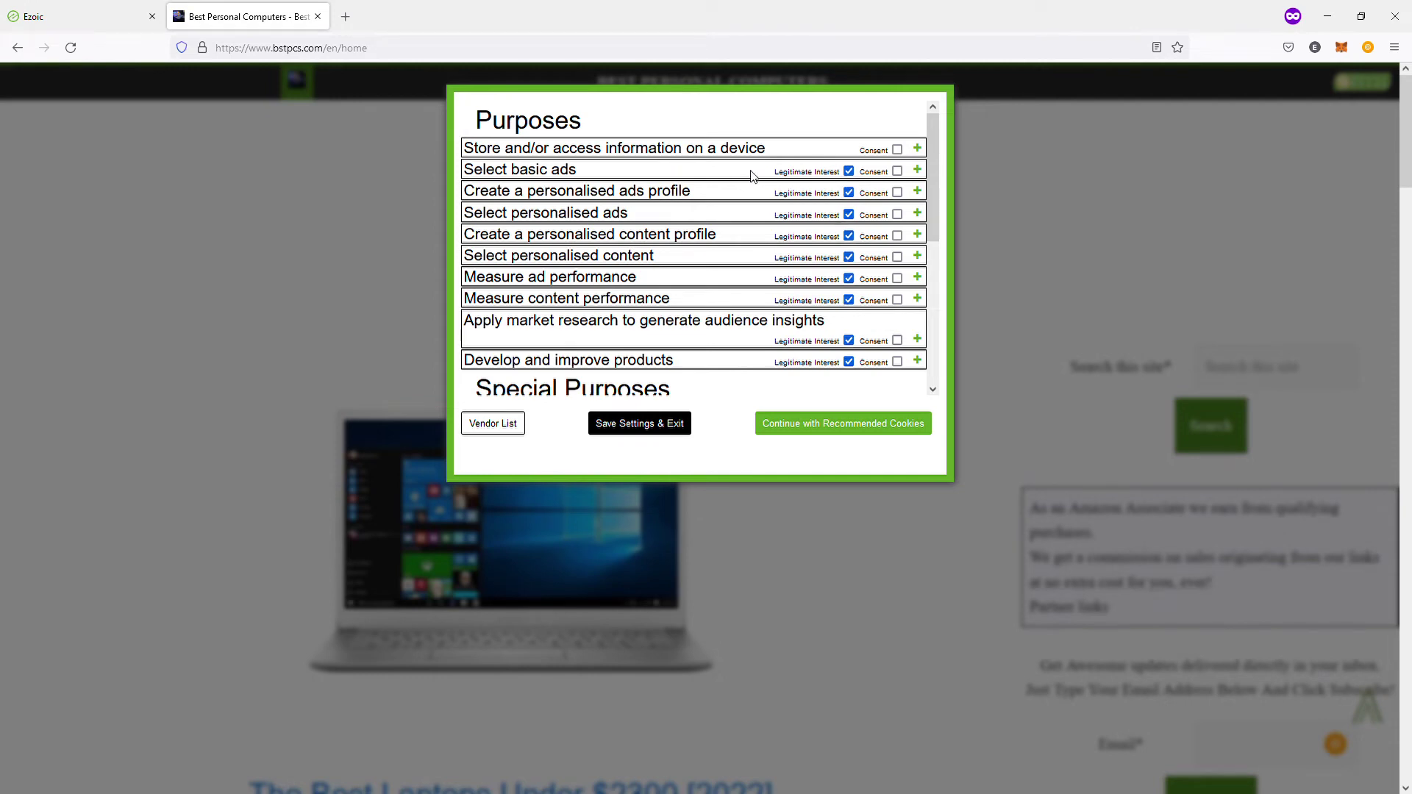
drag(706, 179, 739, 291)
click(731, 250)
- Expand the 'Ensure security, prevent fraud, and debug' purpose to show its description
scroll(729, 233, down, 3)
scroll(919, 283, down, 2)
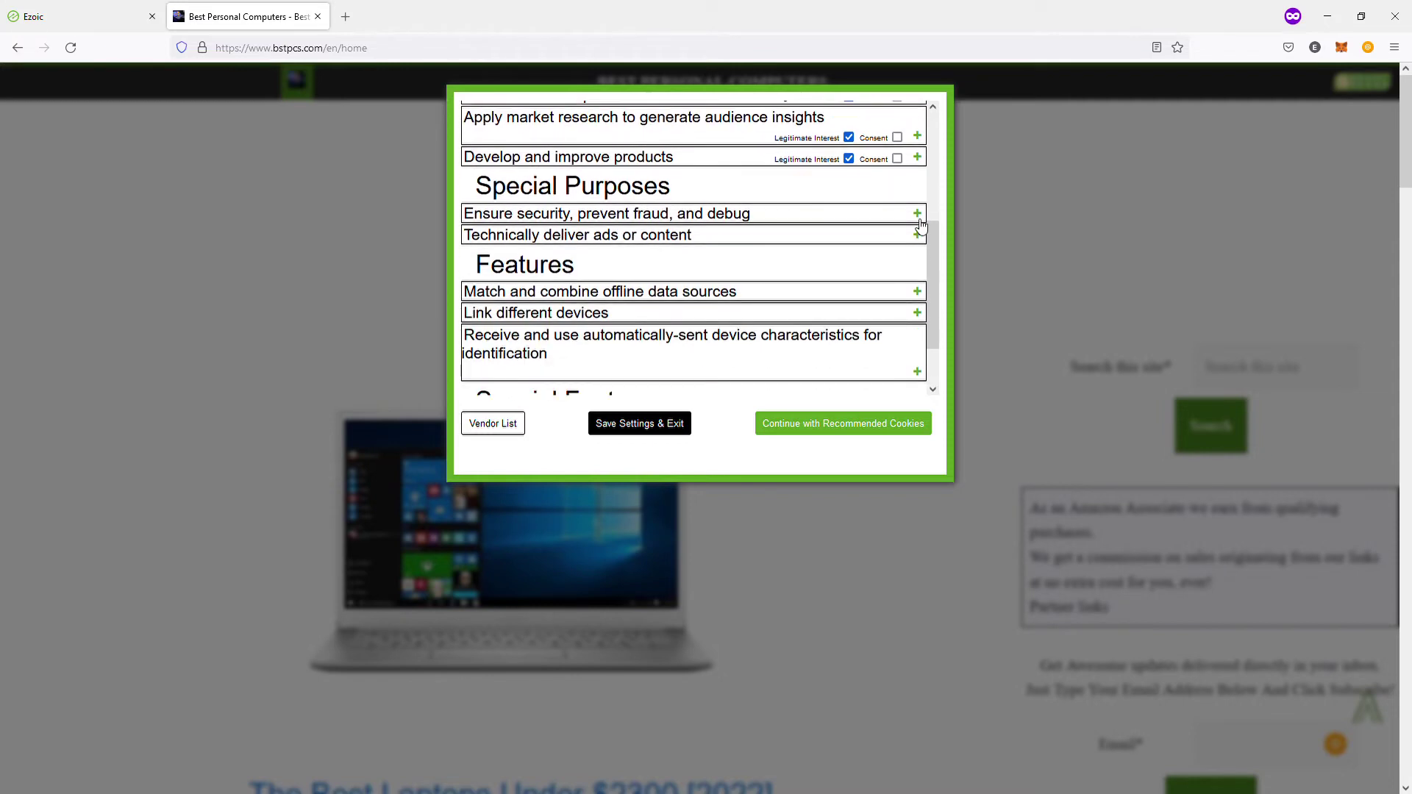
click(918, 214)
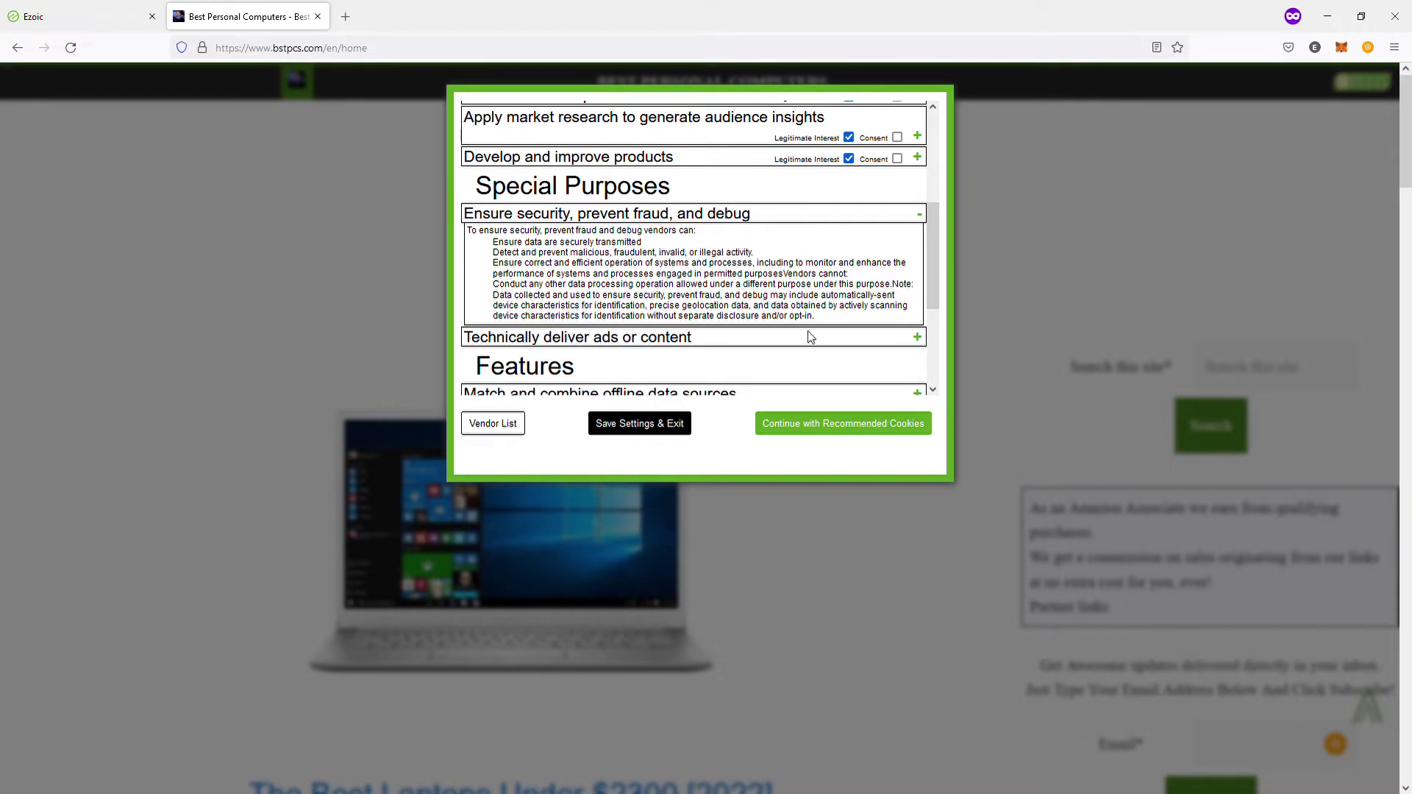
scroll(831, 252, up, 5)
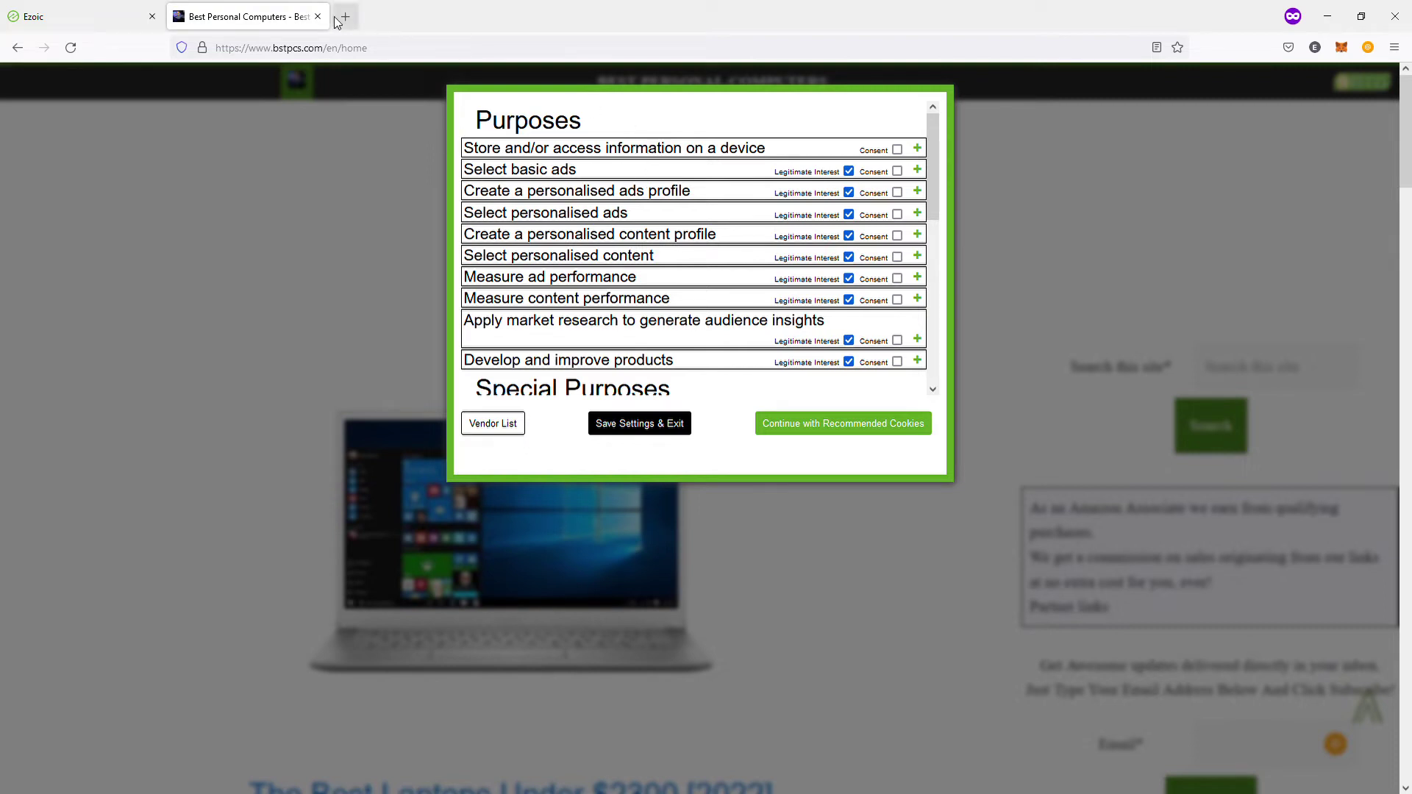
- Return to the Ezoic dashboard and scroll its Privacy page down to Consent Management
click(40, 10)
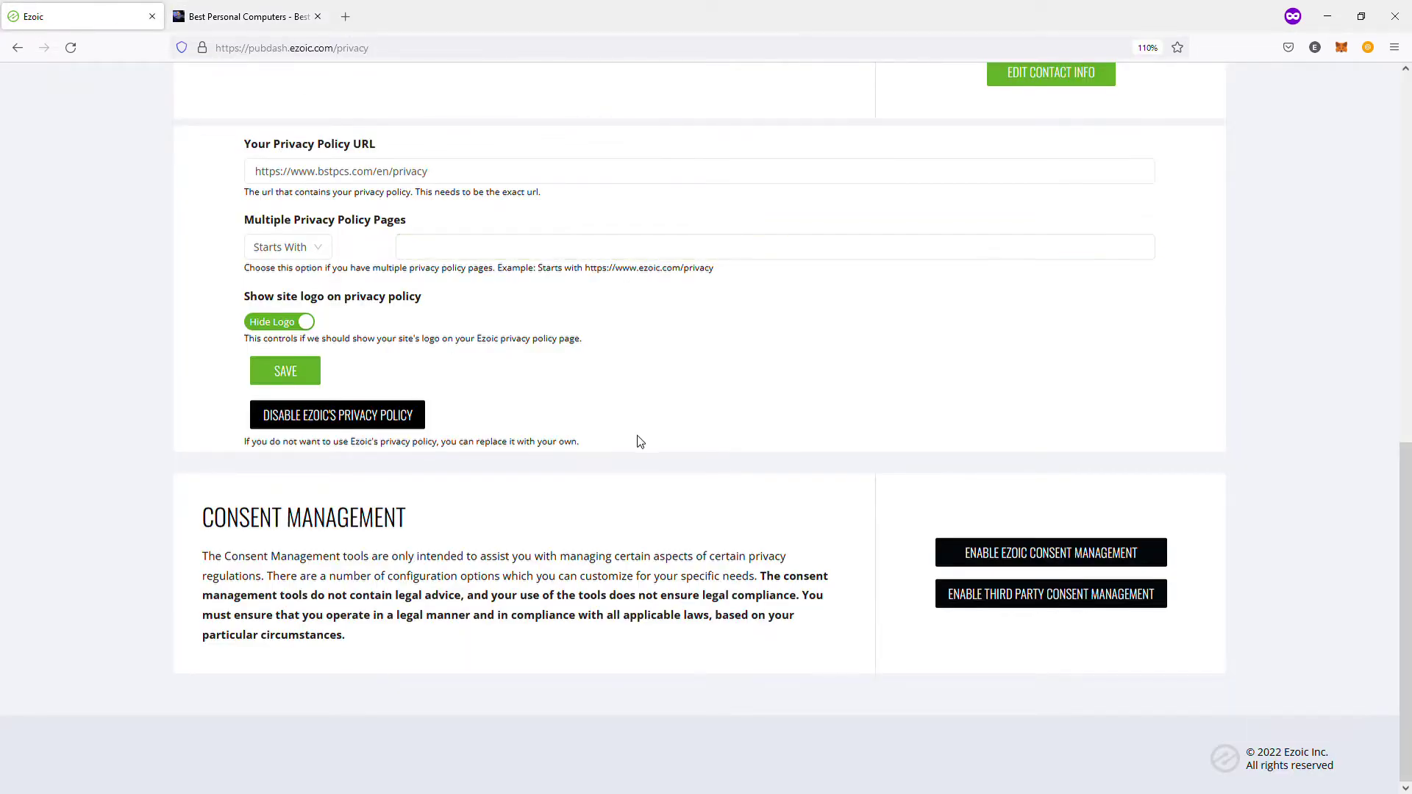
scroll(639, 441, up, 10)
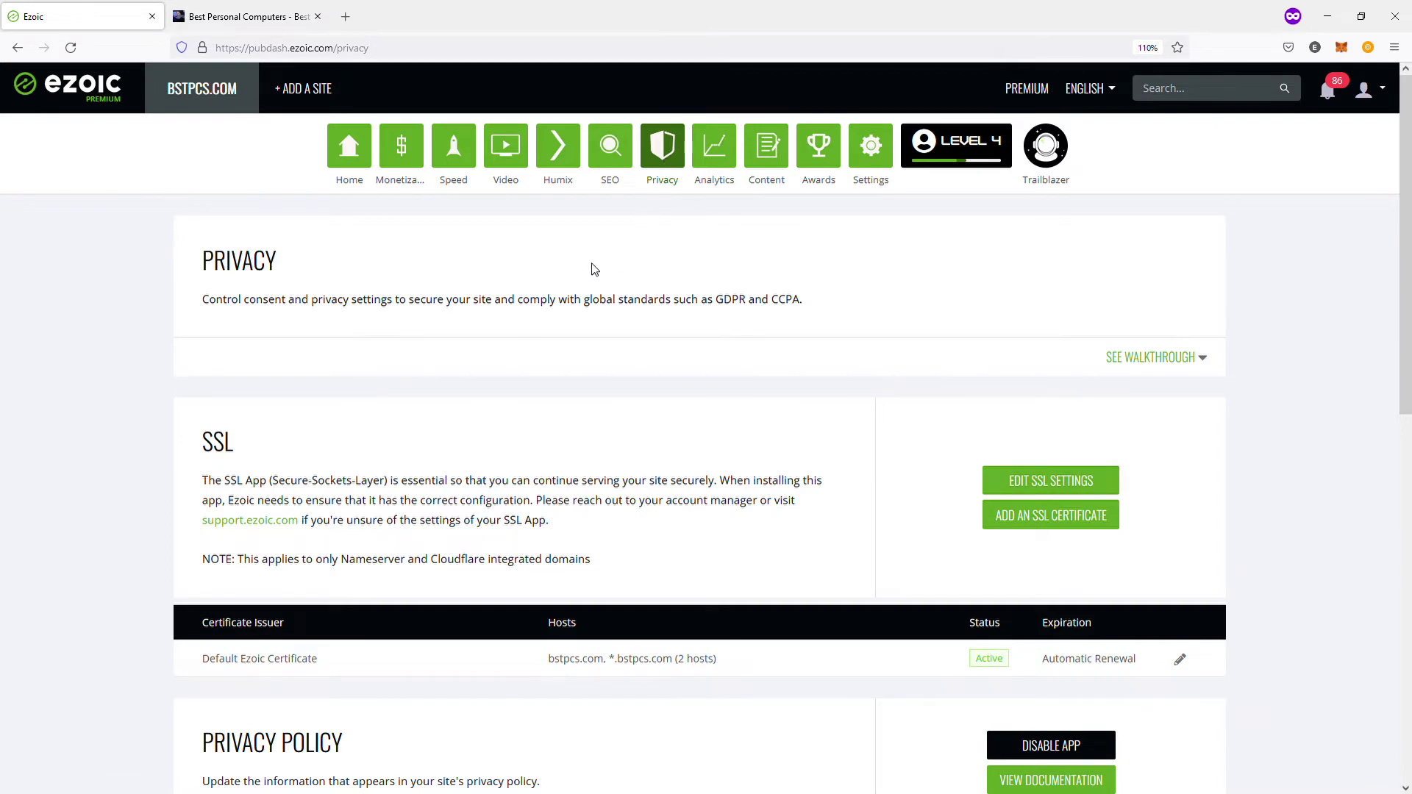
scroll(598, 265, down, 3)
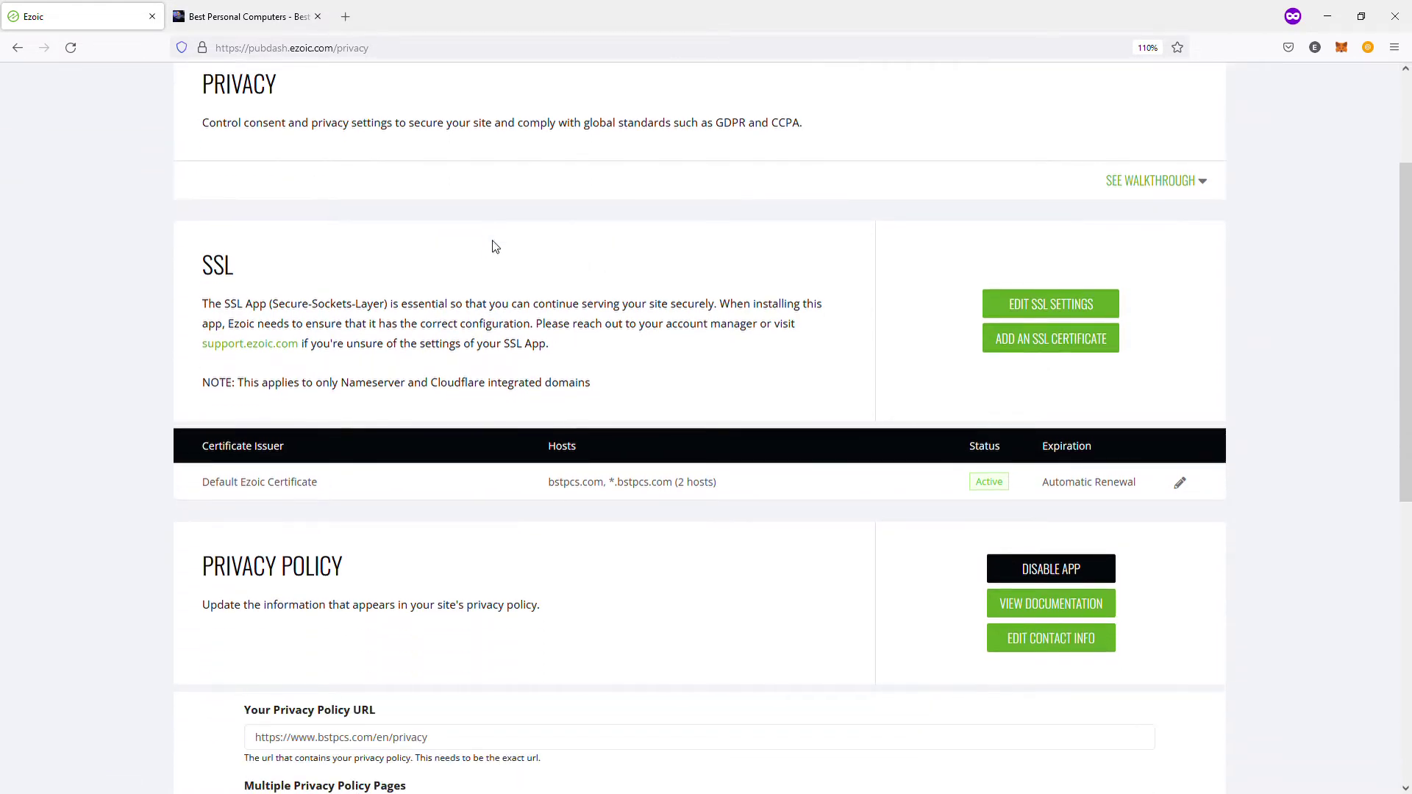
scroll(589, 341, down, 8)
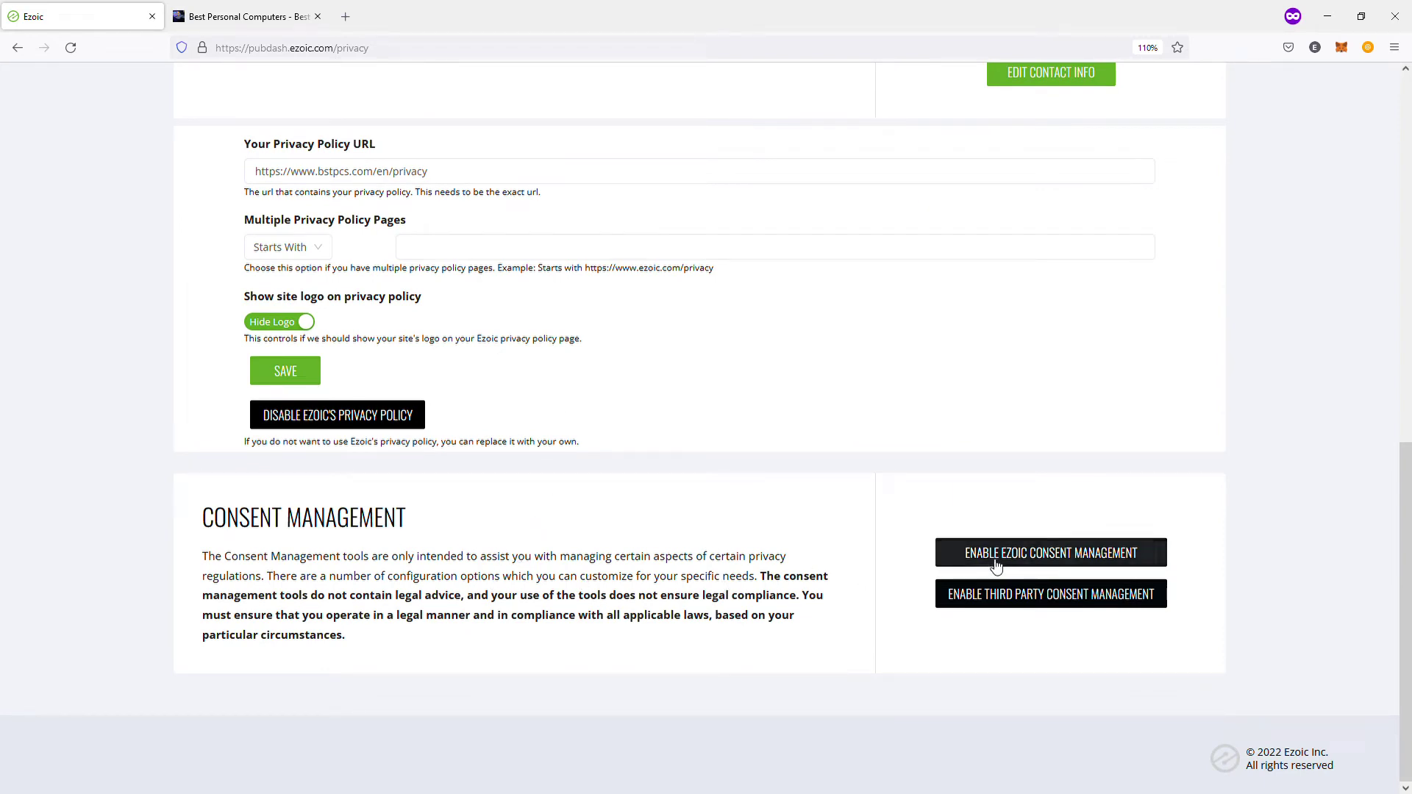
- Enable Ezoic Consent Management and confirm the success message
click(1043, 561)
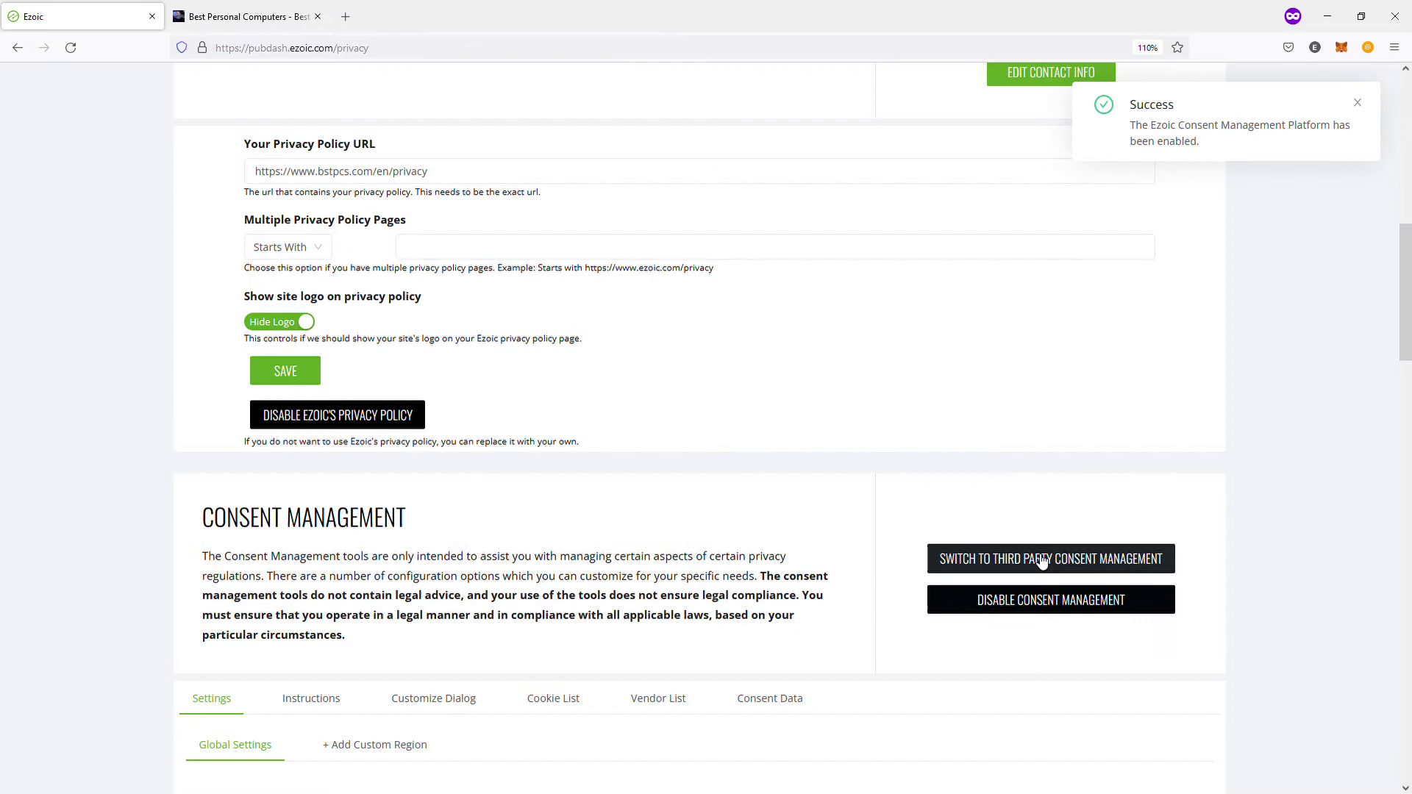
drag(1151, 110, 1269, 142)
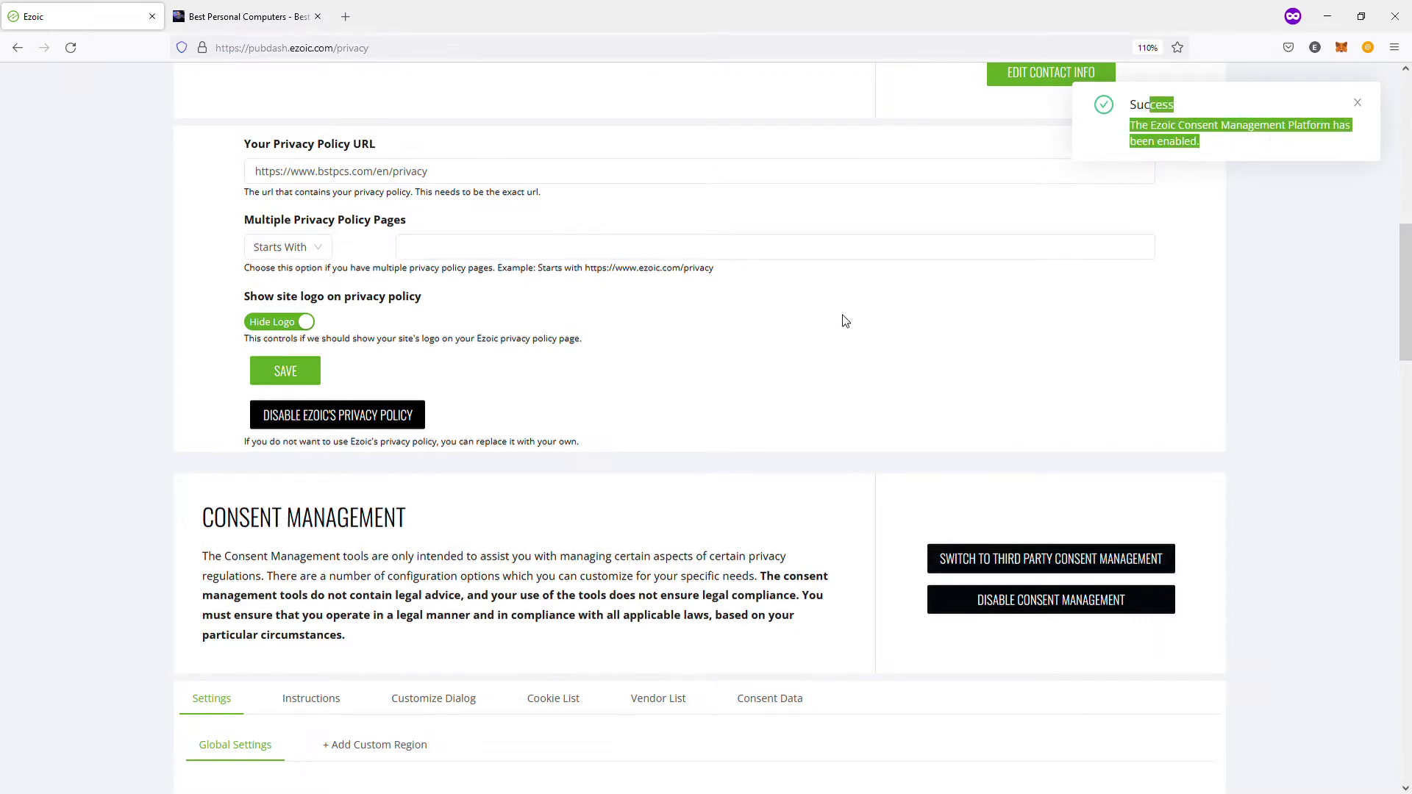
scroll(621, 294, down, 6)
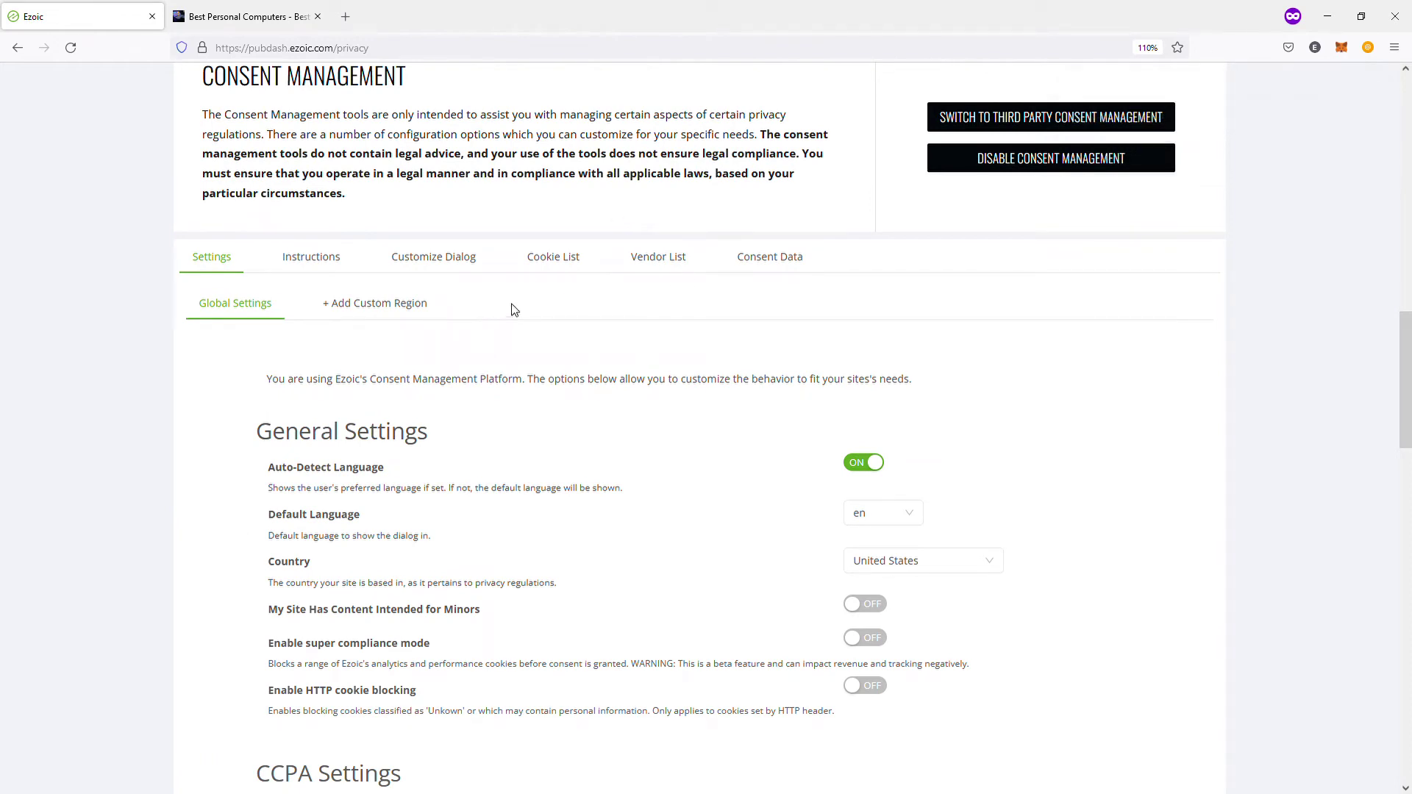
- Read through the consent management Instructions tab
click(330, 259)
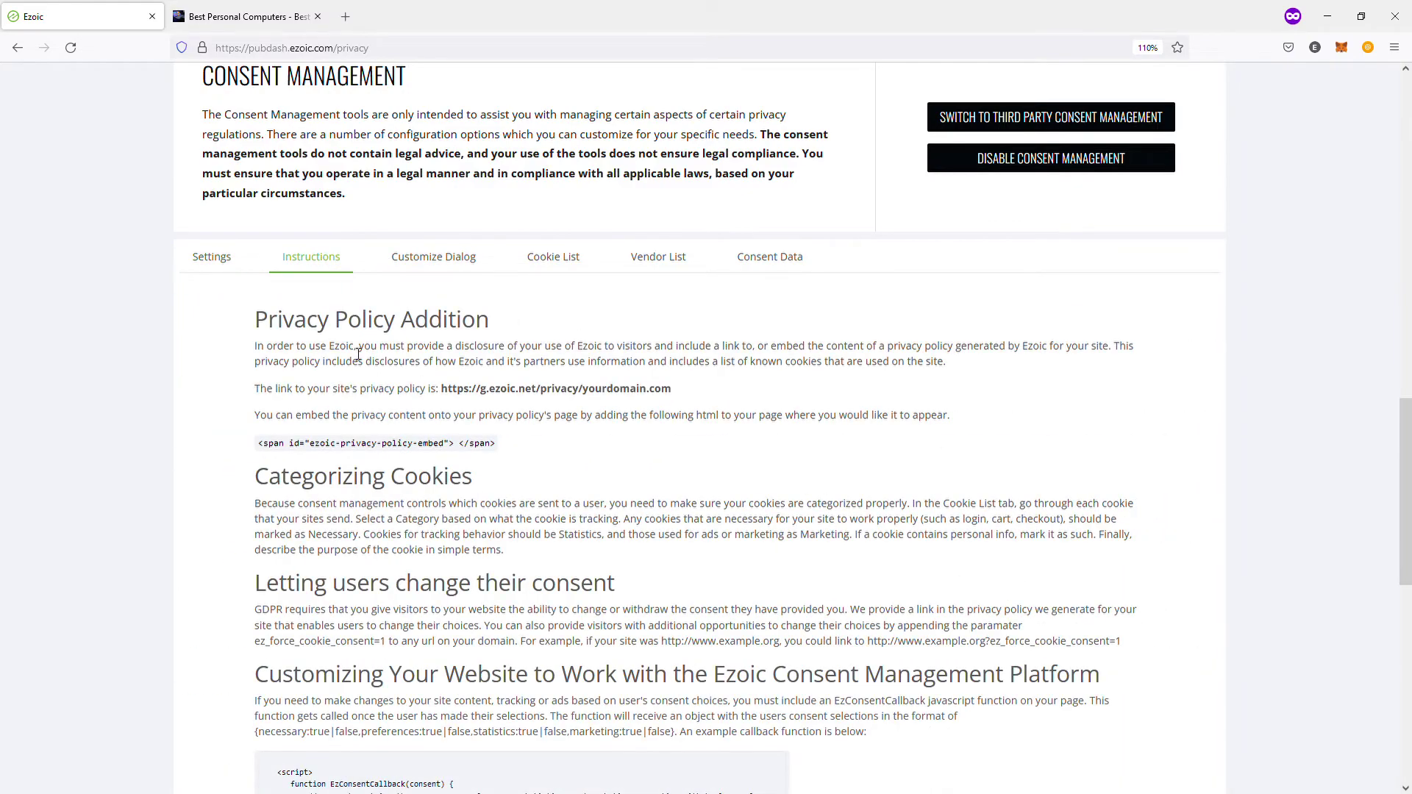
scroll(383, 341, down, 5)
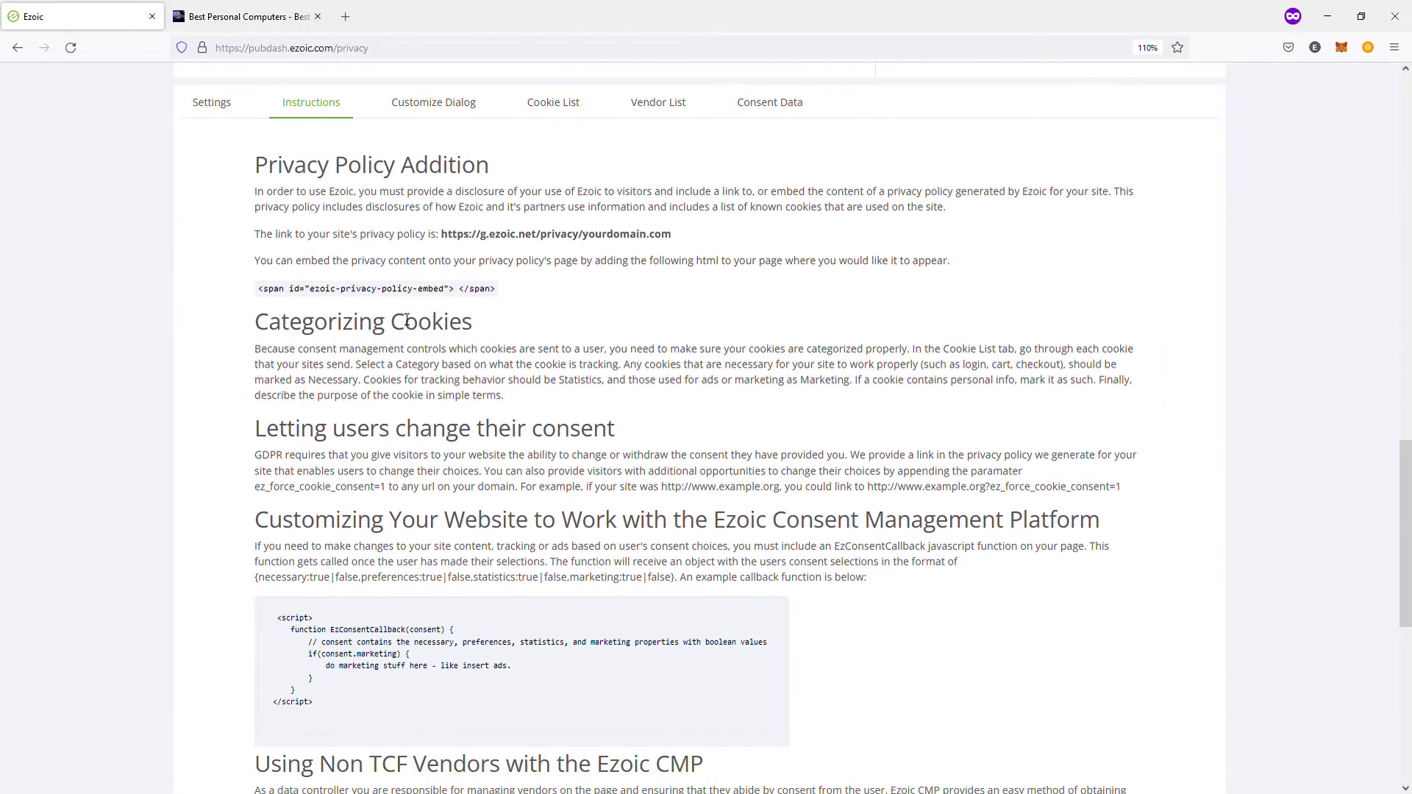
scroll(401, 353, up, 4)
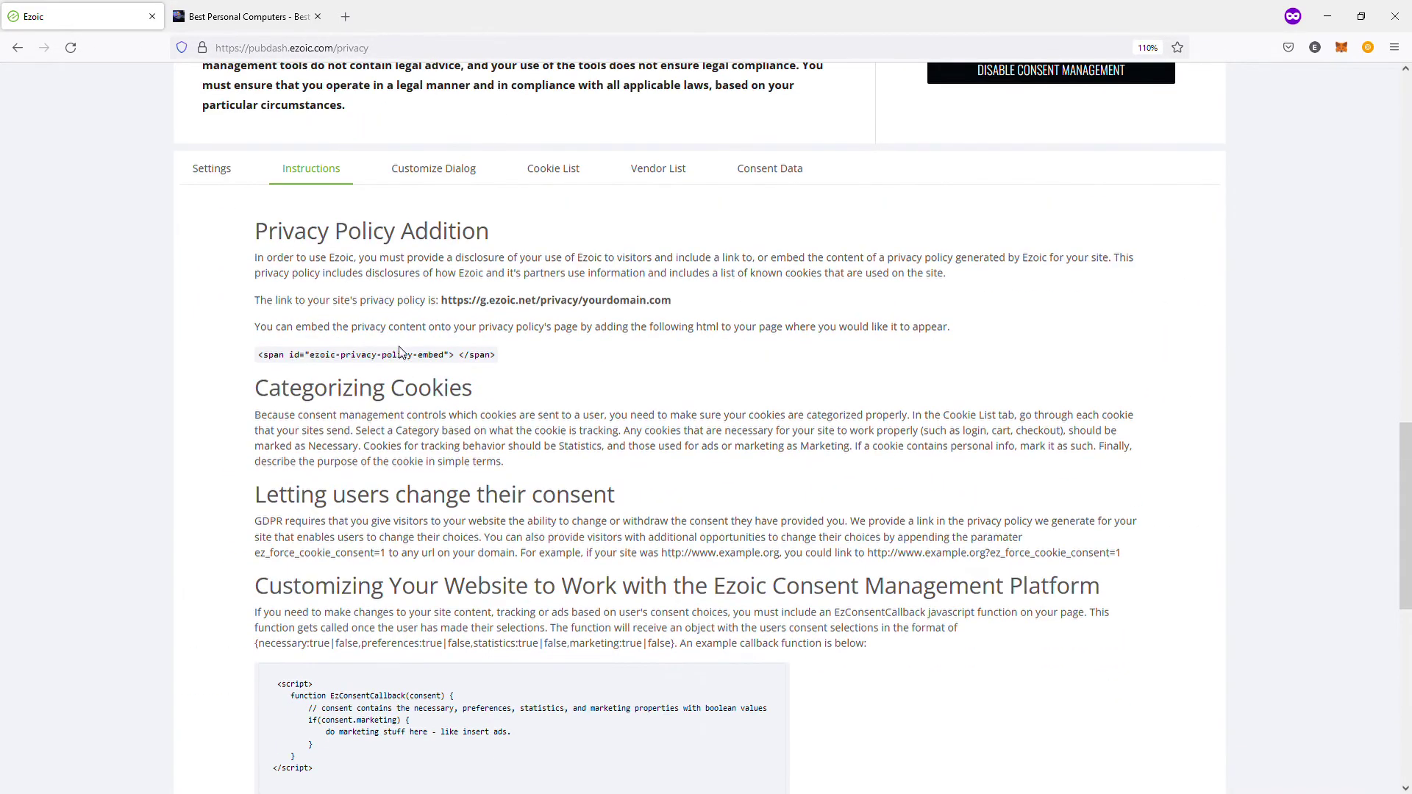
- Open Customize Dialog and check the language list, keeping en
click(453, 175)
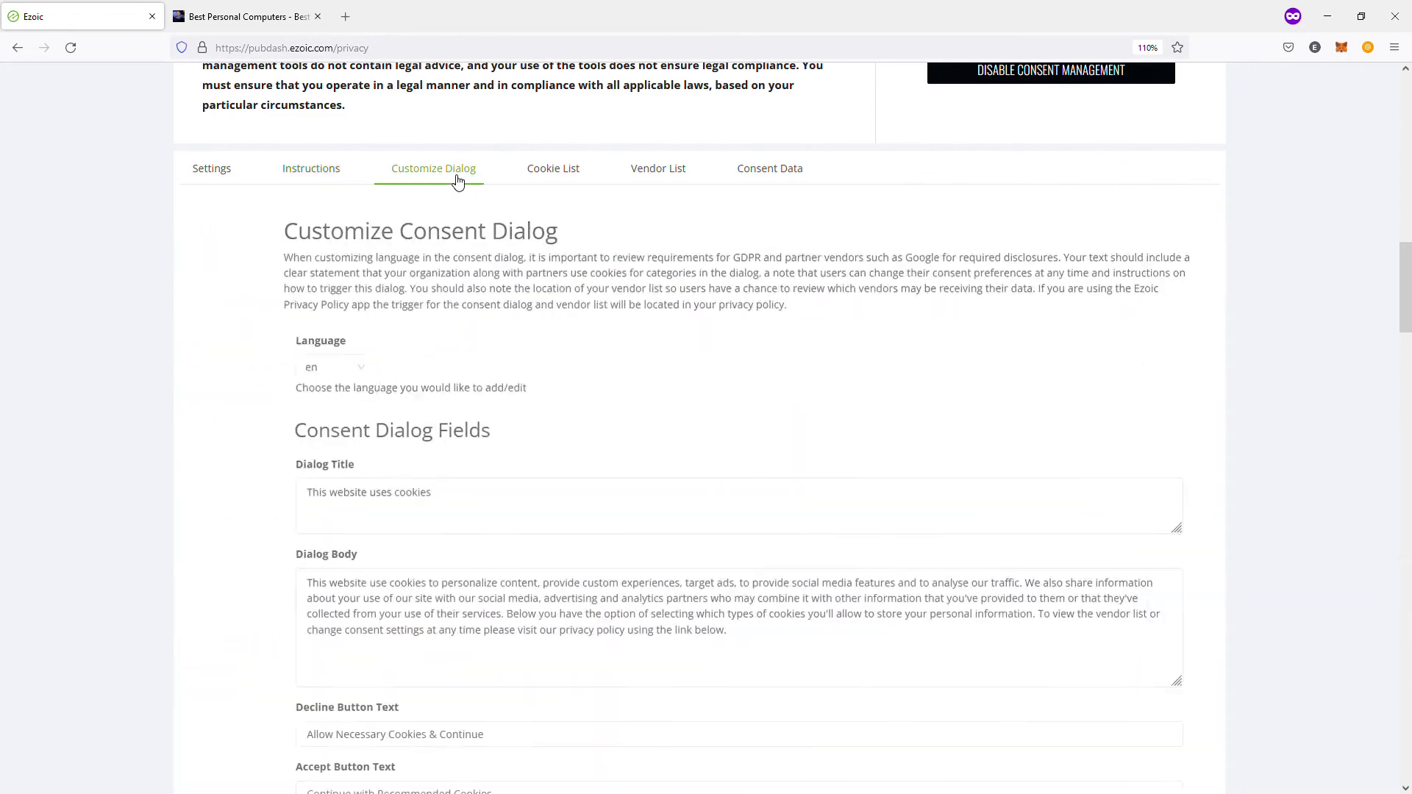
click(309, 367)
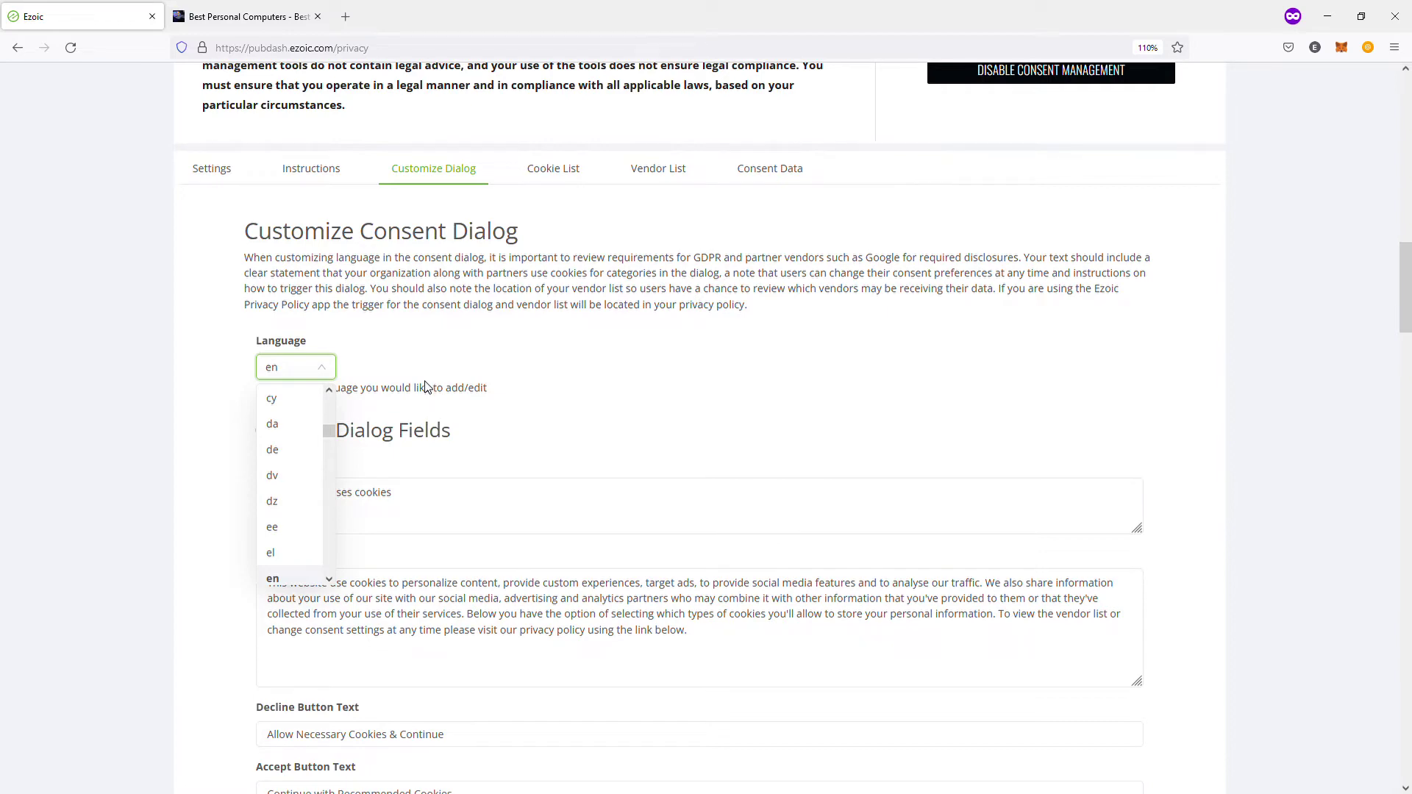
click(441, 388)
- Review the Dialog Body, Storage Type and cookie category description fields
scroll(576, 413, down, 2)
click(492, 476)
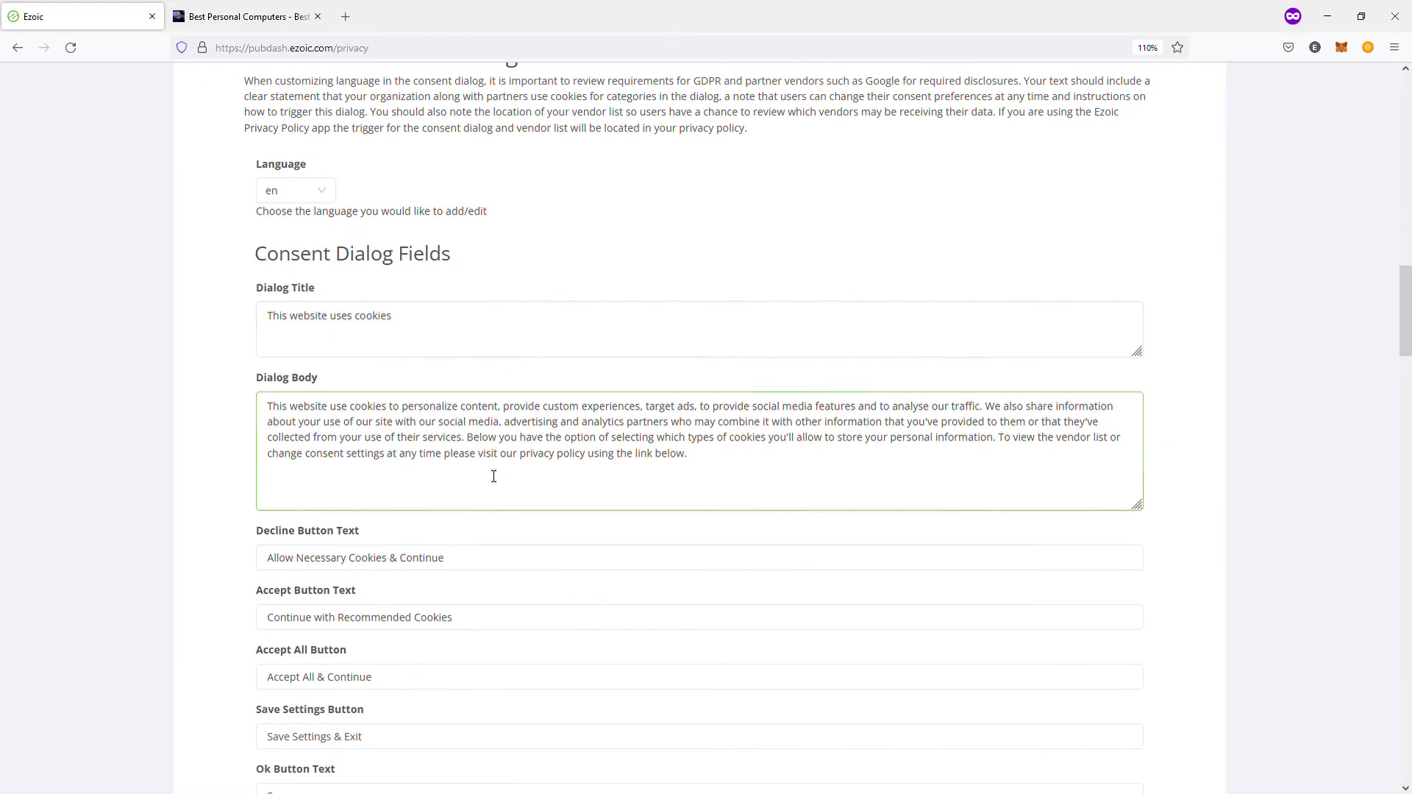
scroll(469, 434, down, 15)
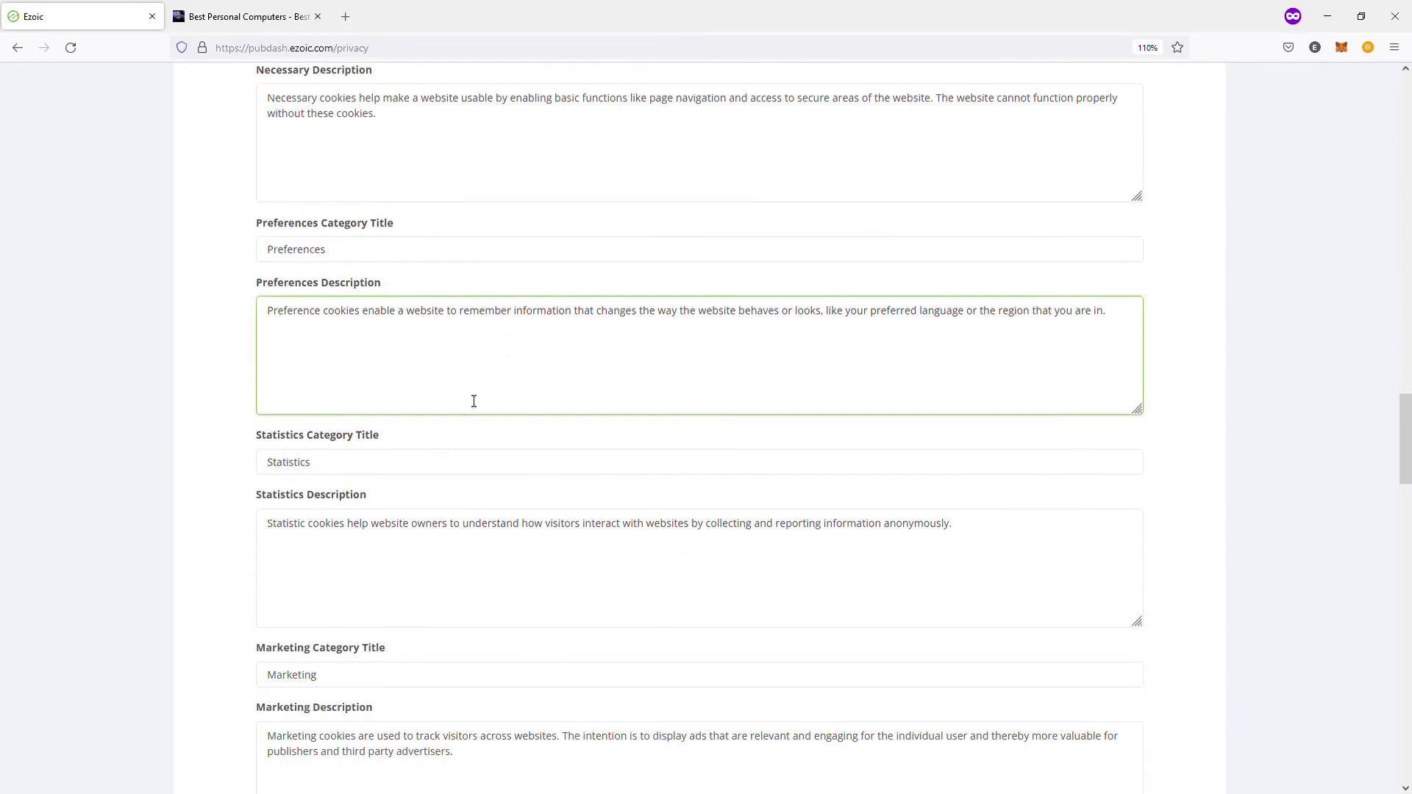
scroll(500, 406, down, 15)
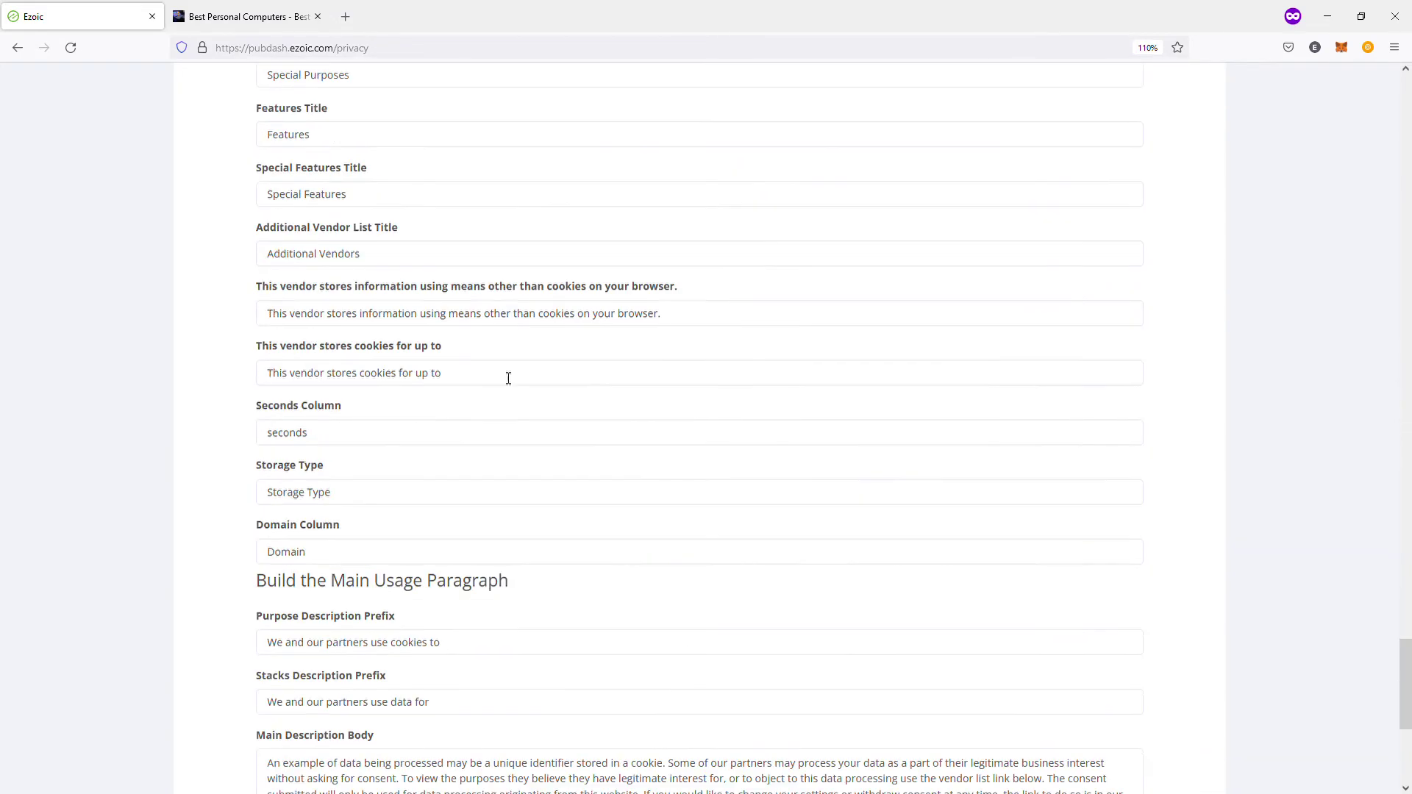
click(341, 335)
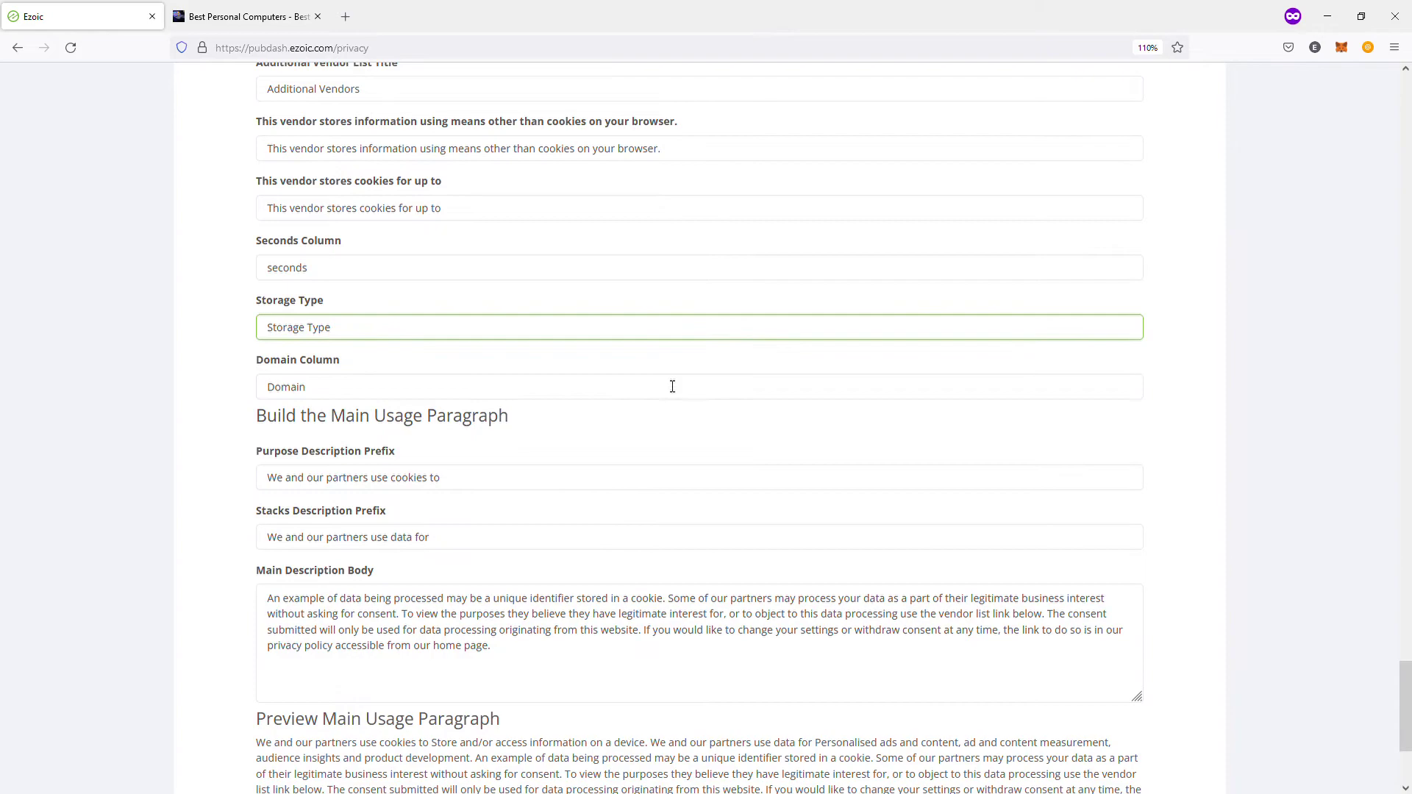
scroll(726, 397, down, 3)
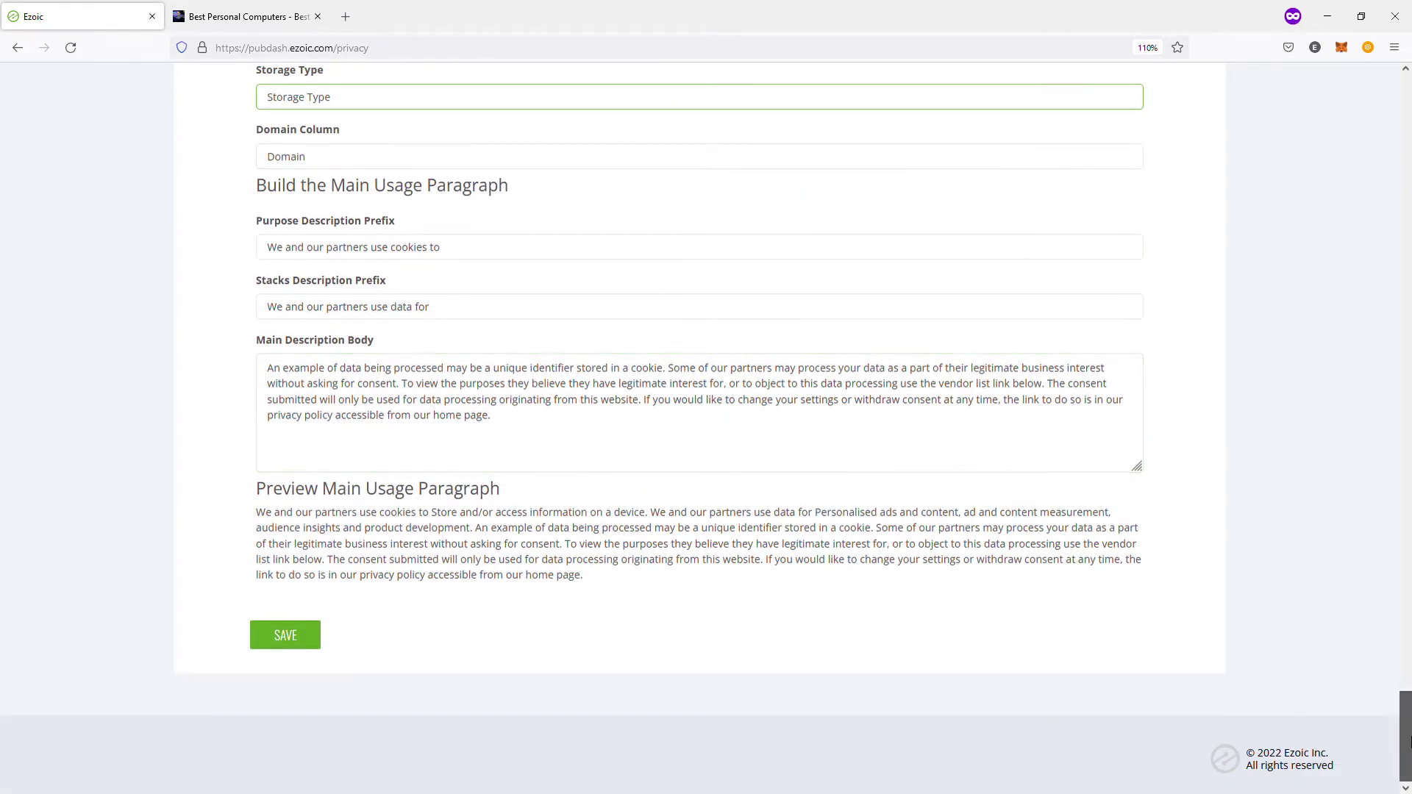
drag(1405, 735, 1408, 566)
scroll(984, 440, up, 20)
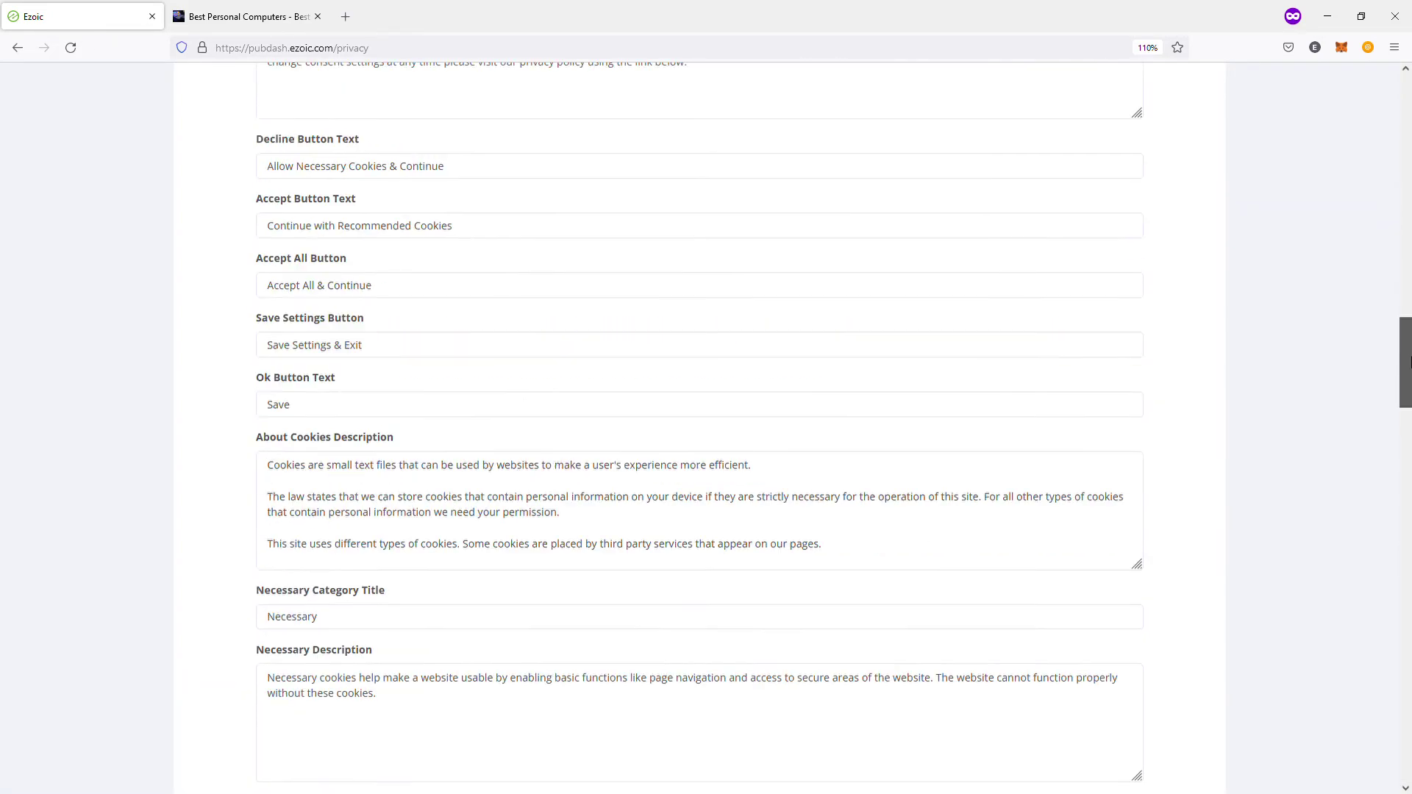
scroll(609, 419, up, 7)
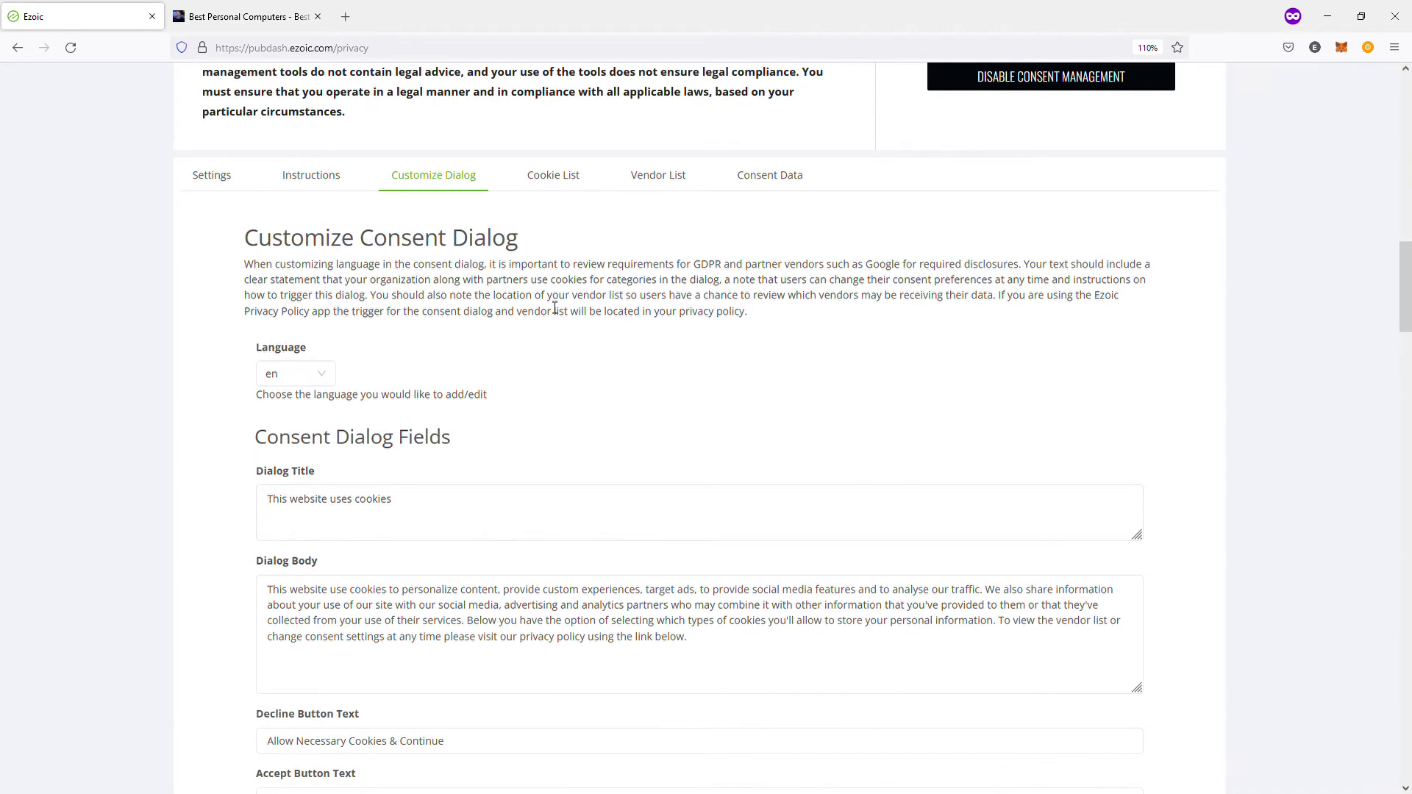
- Show the Cookie List tab and look over the detected cookies with their purposes and categories
click(574, 187)
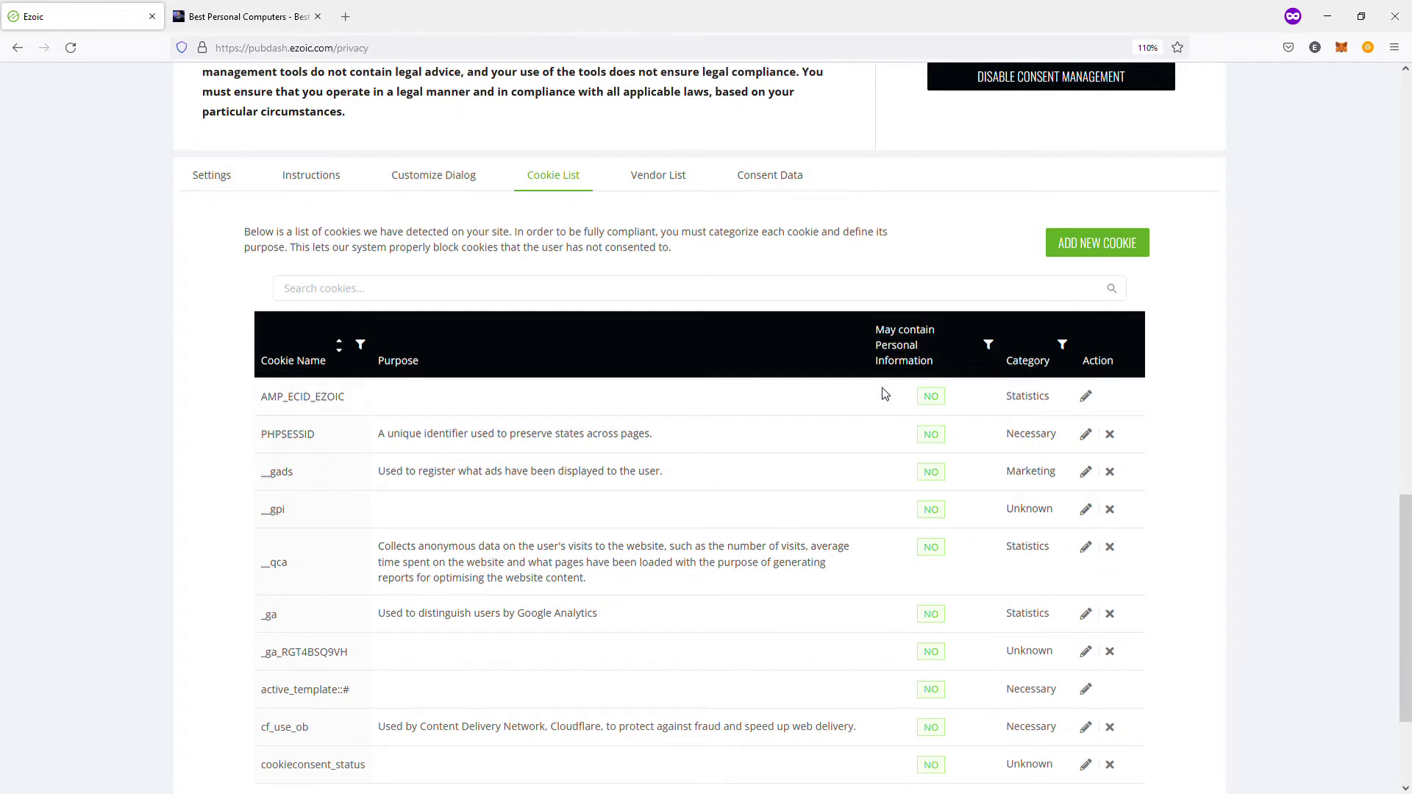
scroll(836, 337, down, 3)
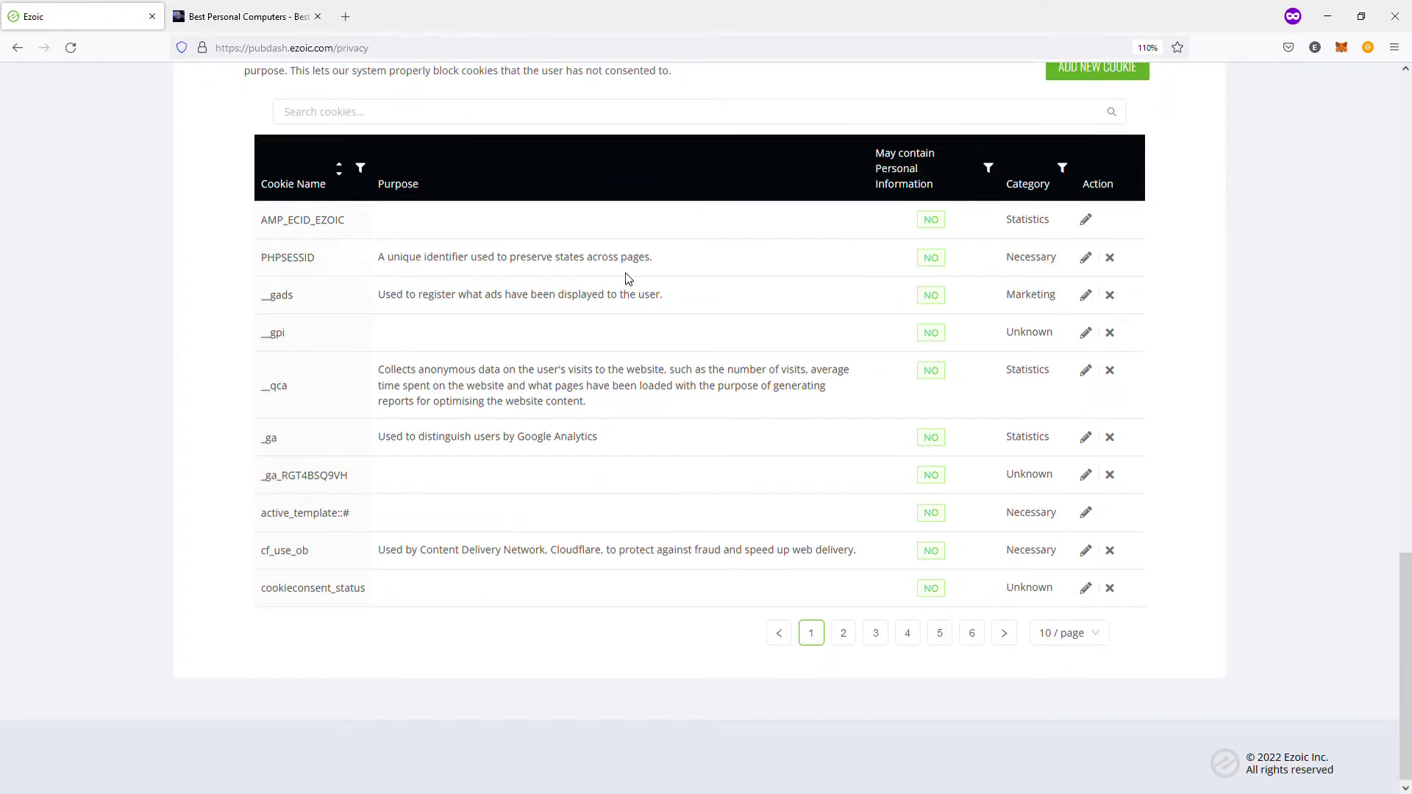
scroll(492, 311, up, 1)
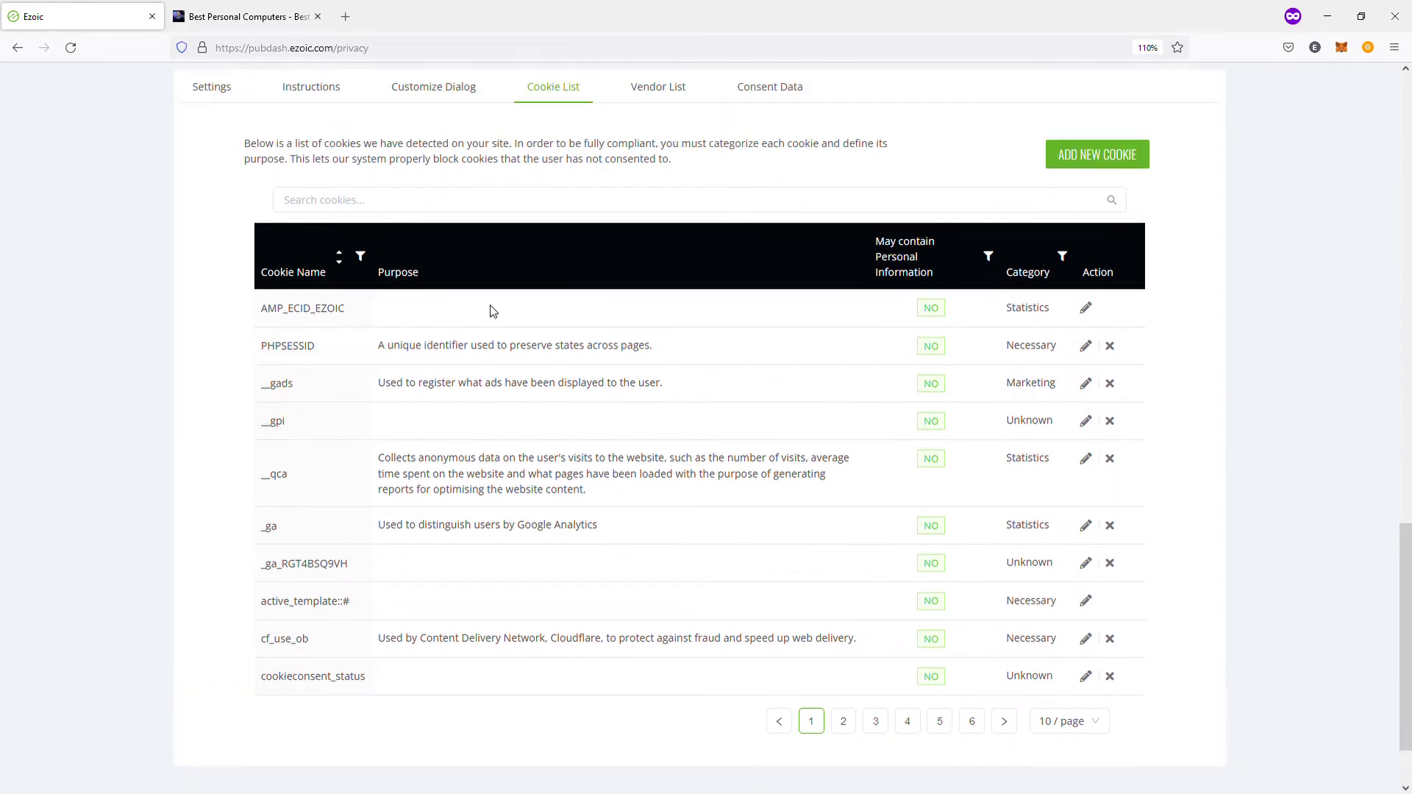
scroll(470, 302, up, 1)
- View the Vendor List, then the Consent Data tab reporting no opt-in/opt-out data for 30 days
click(683, 176)
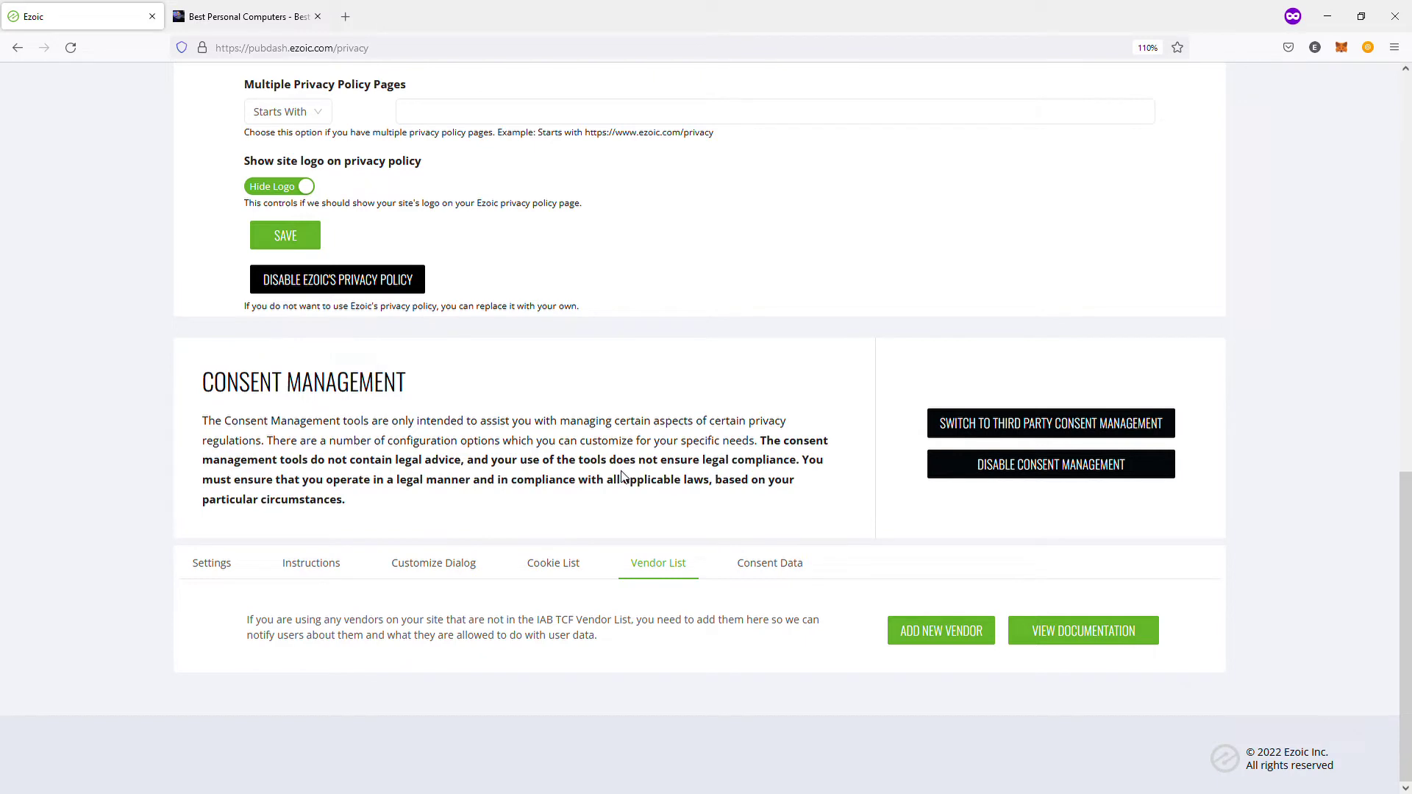
click(773, 563)
scroll(743, 504, down, 5)
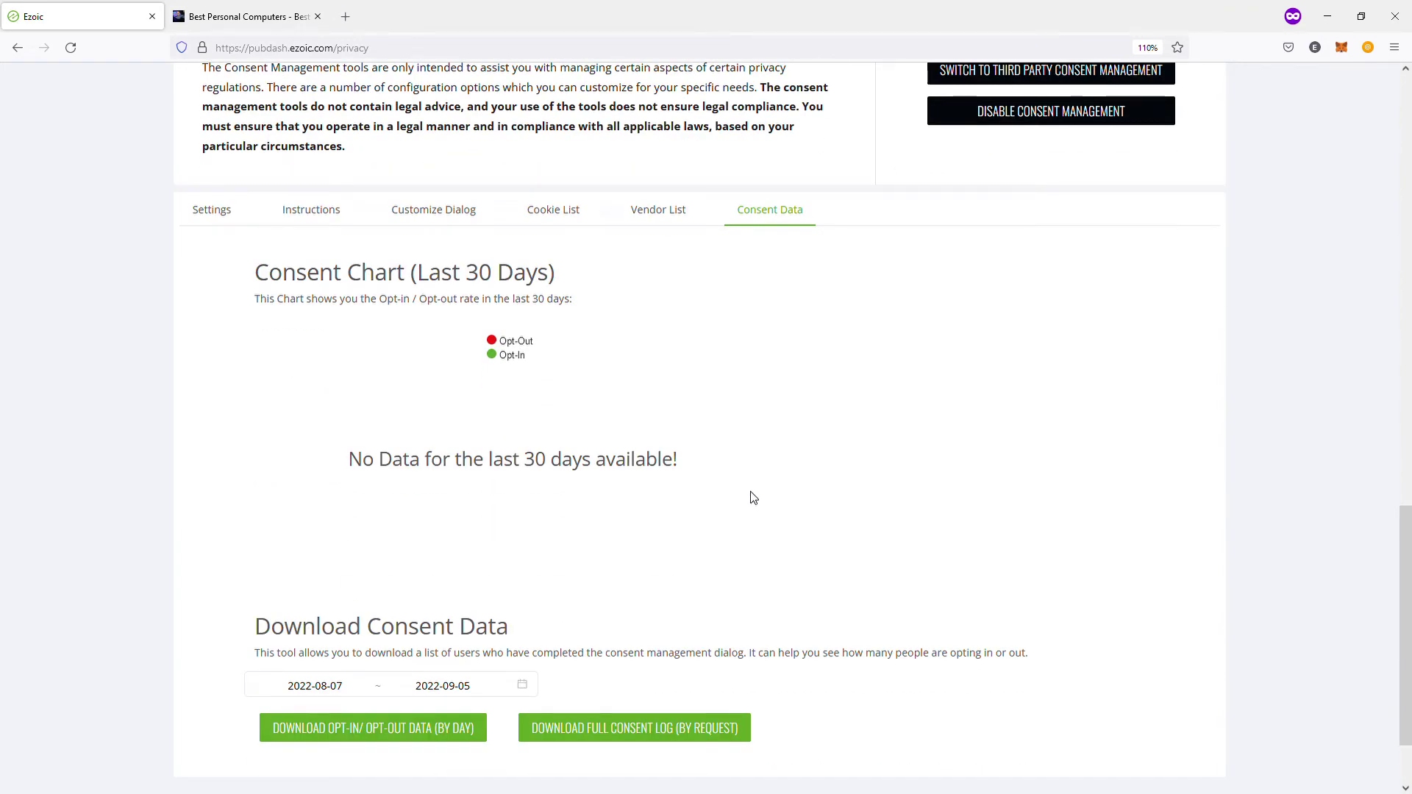
scroll(651, 472, down, 2)
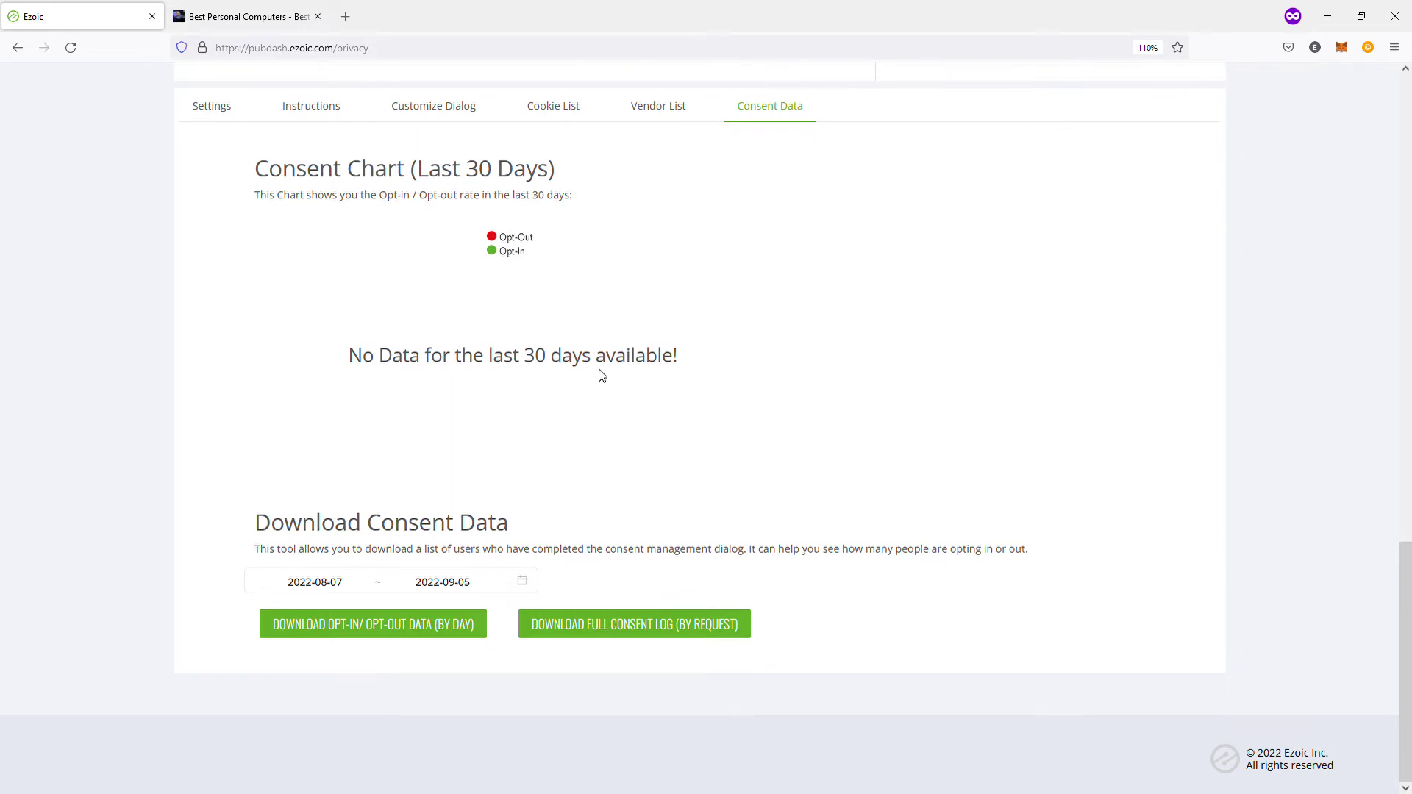
- Open the consent Settings tab and review the Default Language list, keeping en and United States
click(246, 108)
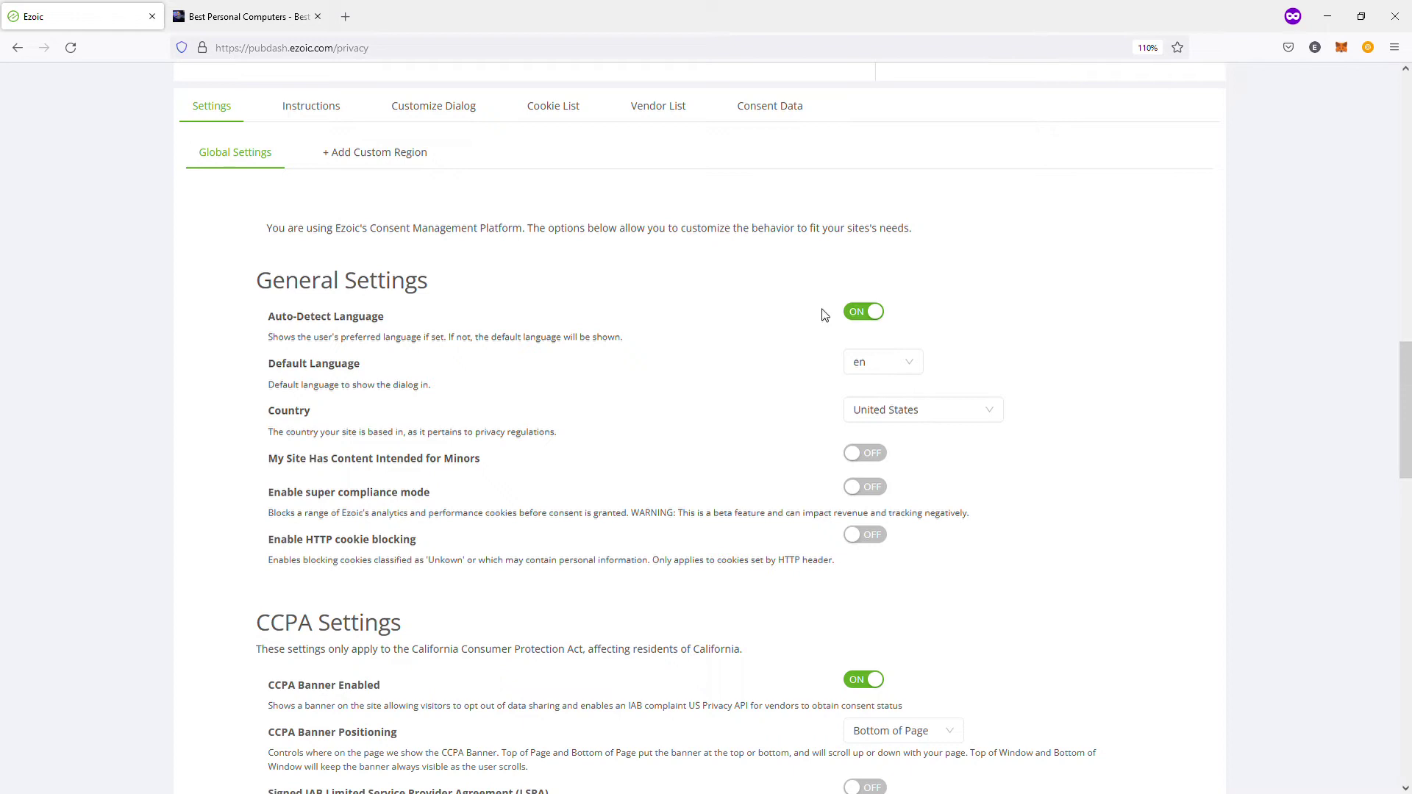
click(886, 368)
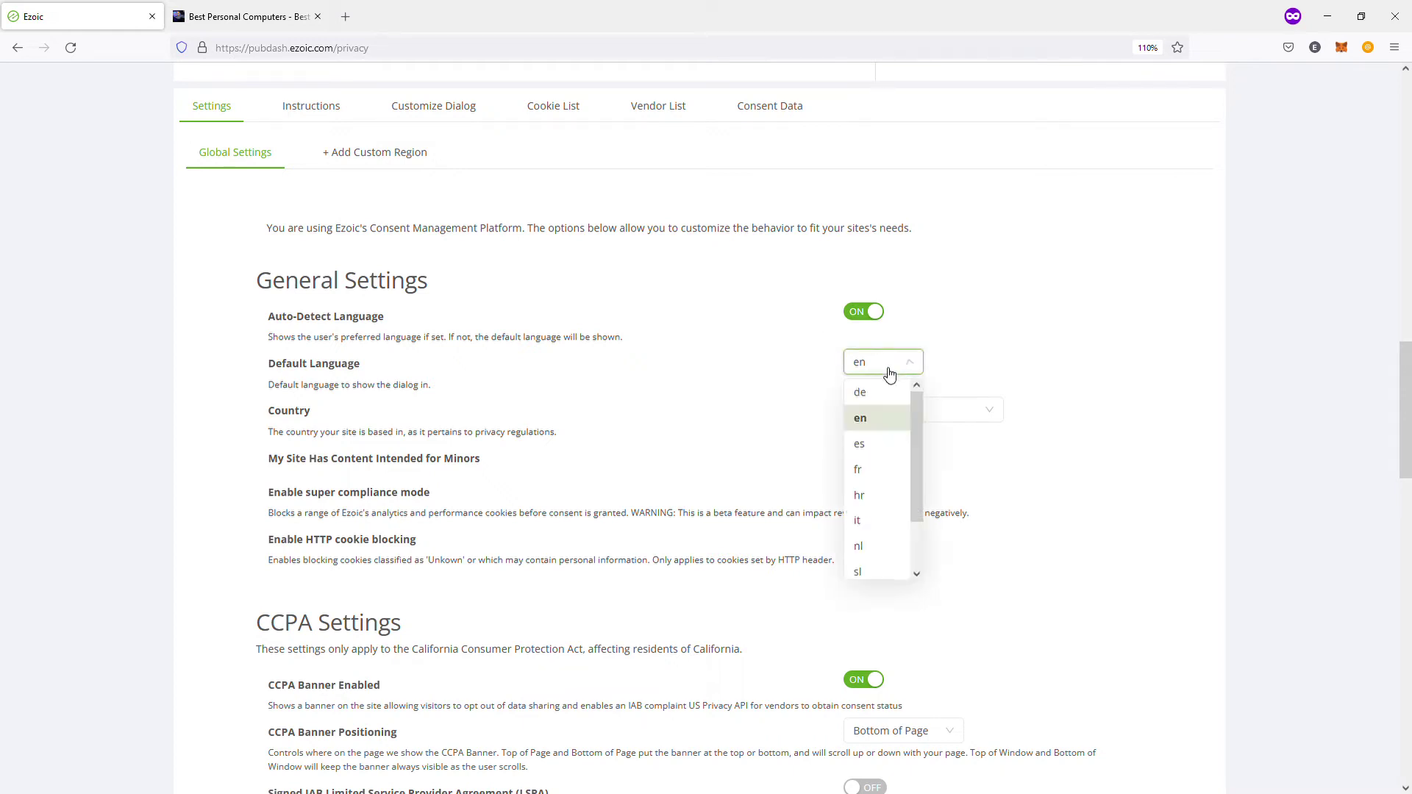
scroll(897, 485, down, 1)
scroll(898, 482, up, 2)
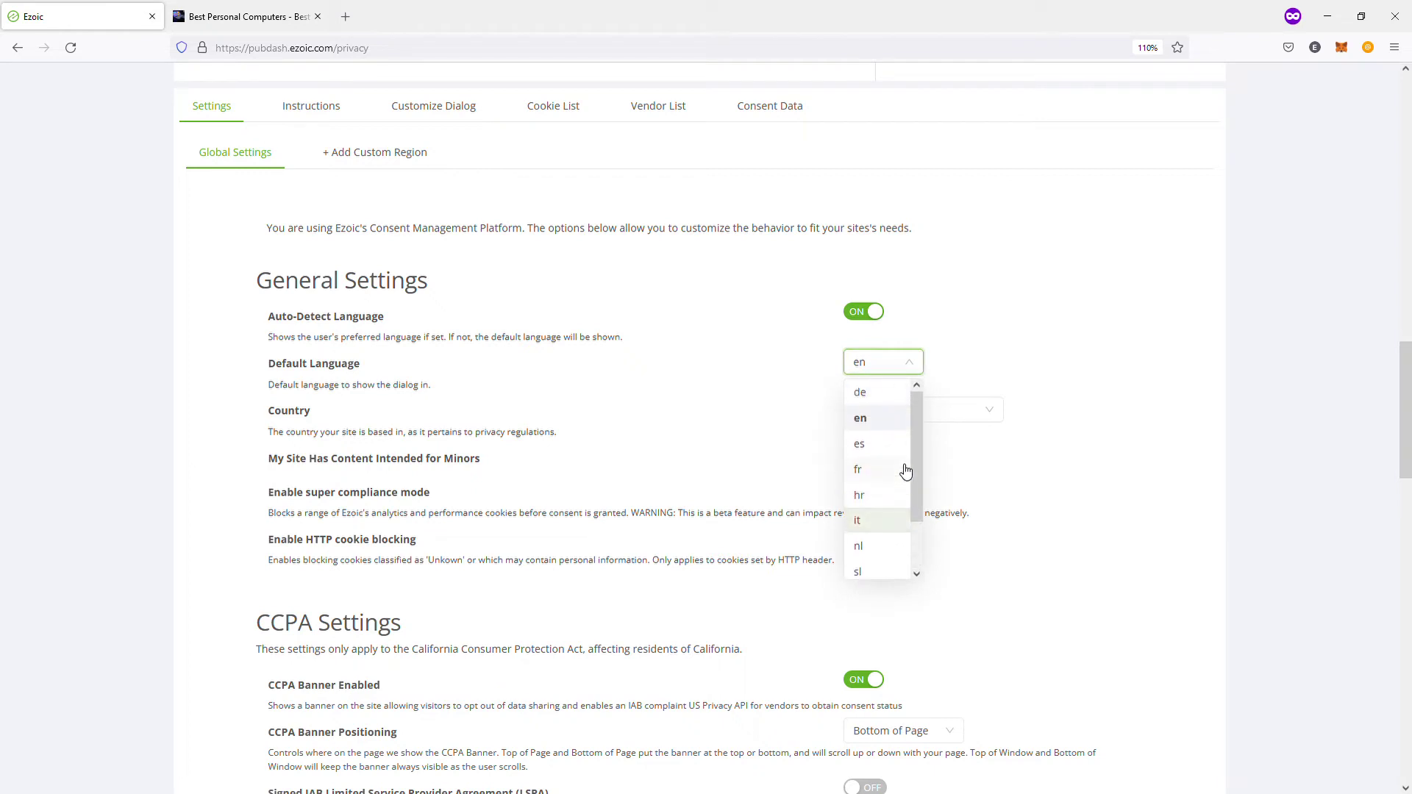
click(673, 435)
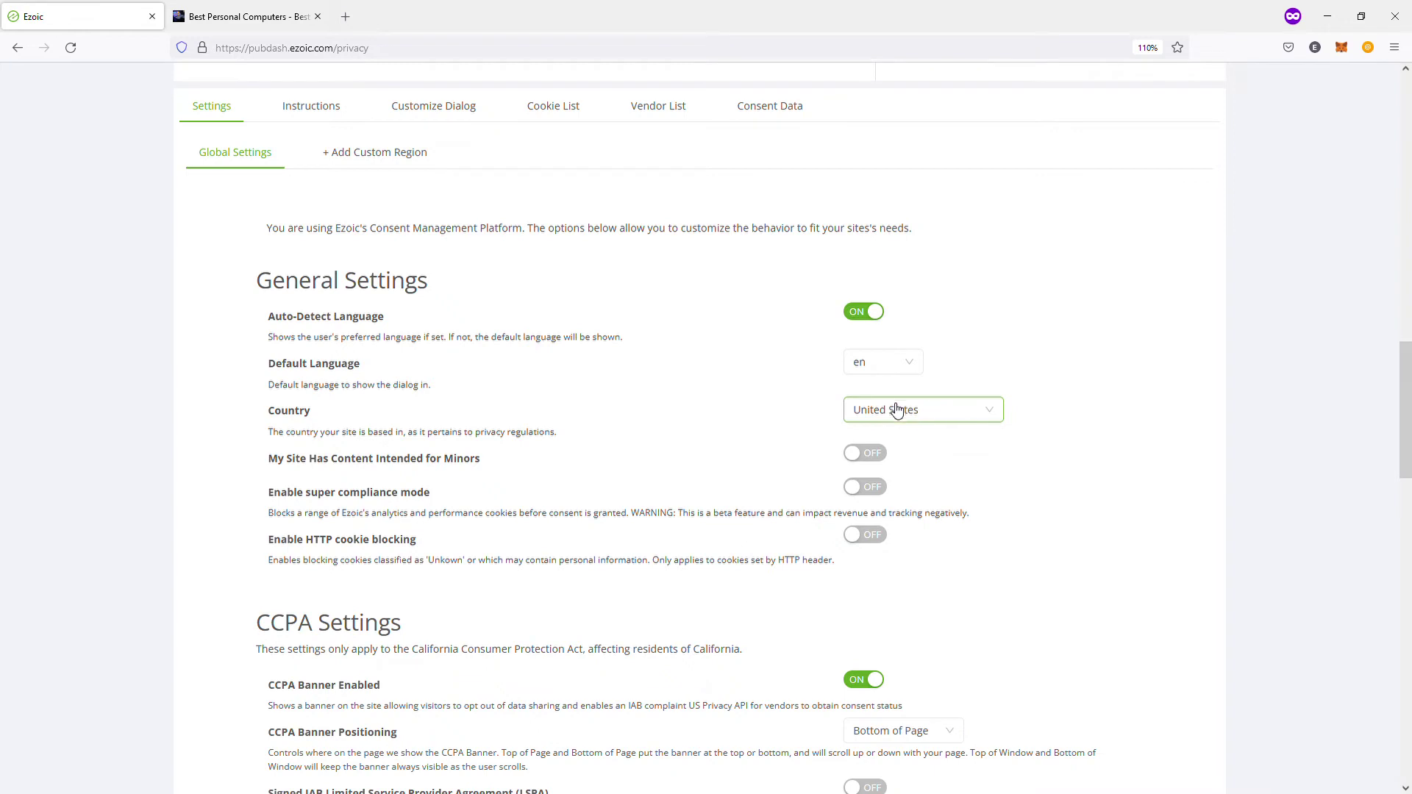
drag(300, 457, 485, 455)
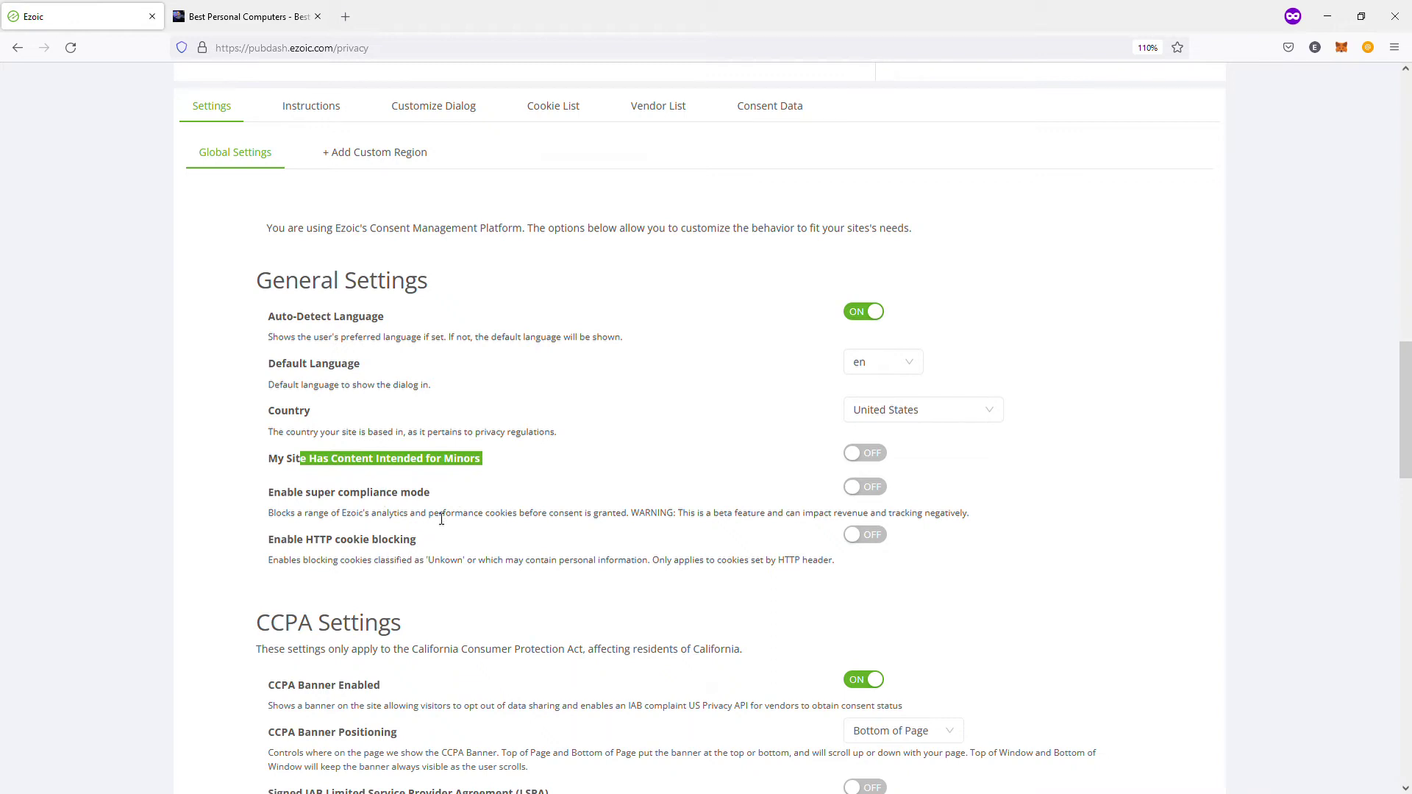
scroll(501, 441, down, 3)
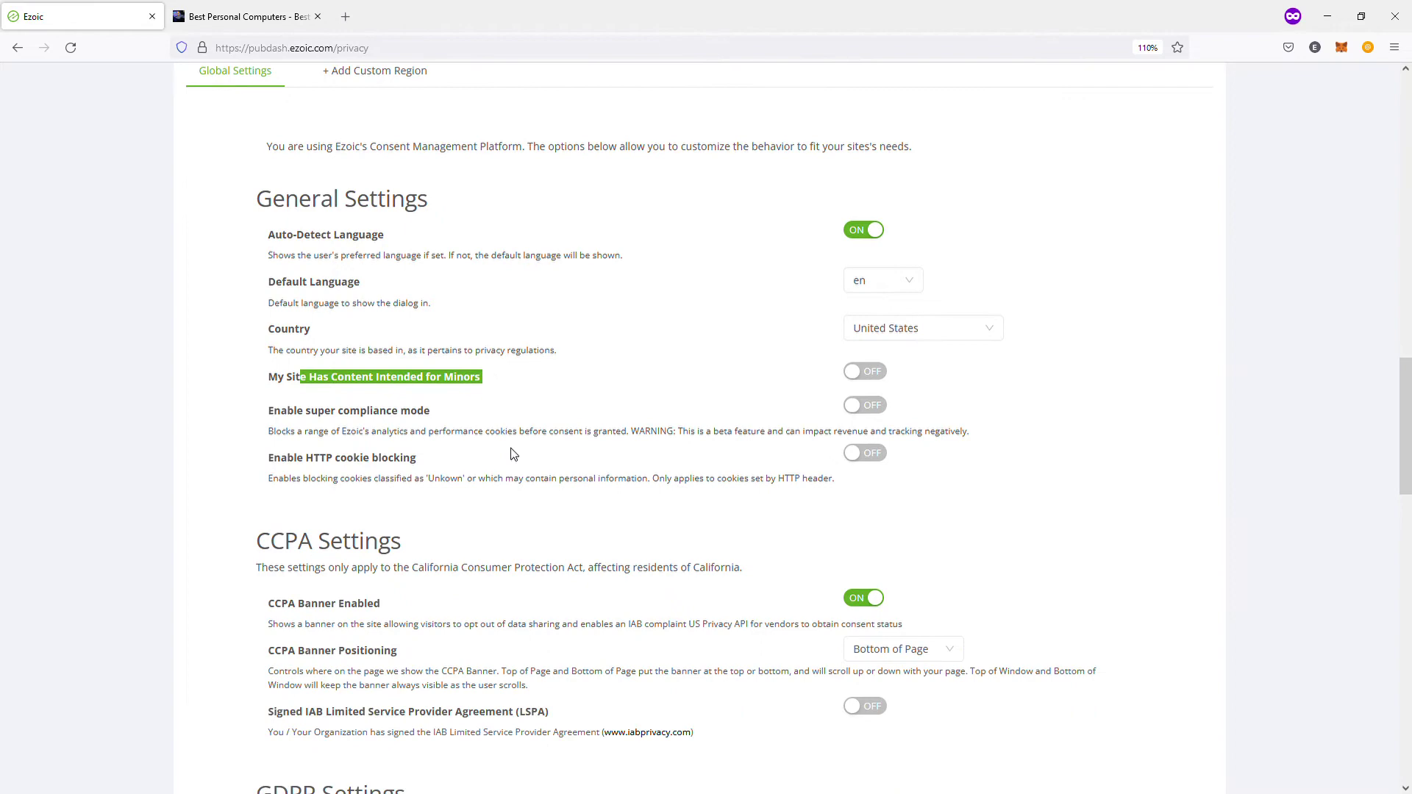
drag(272, 364, 750, 519)
click(718, 545)
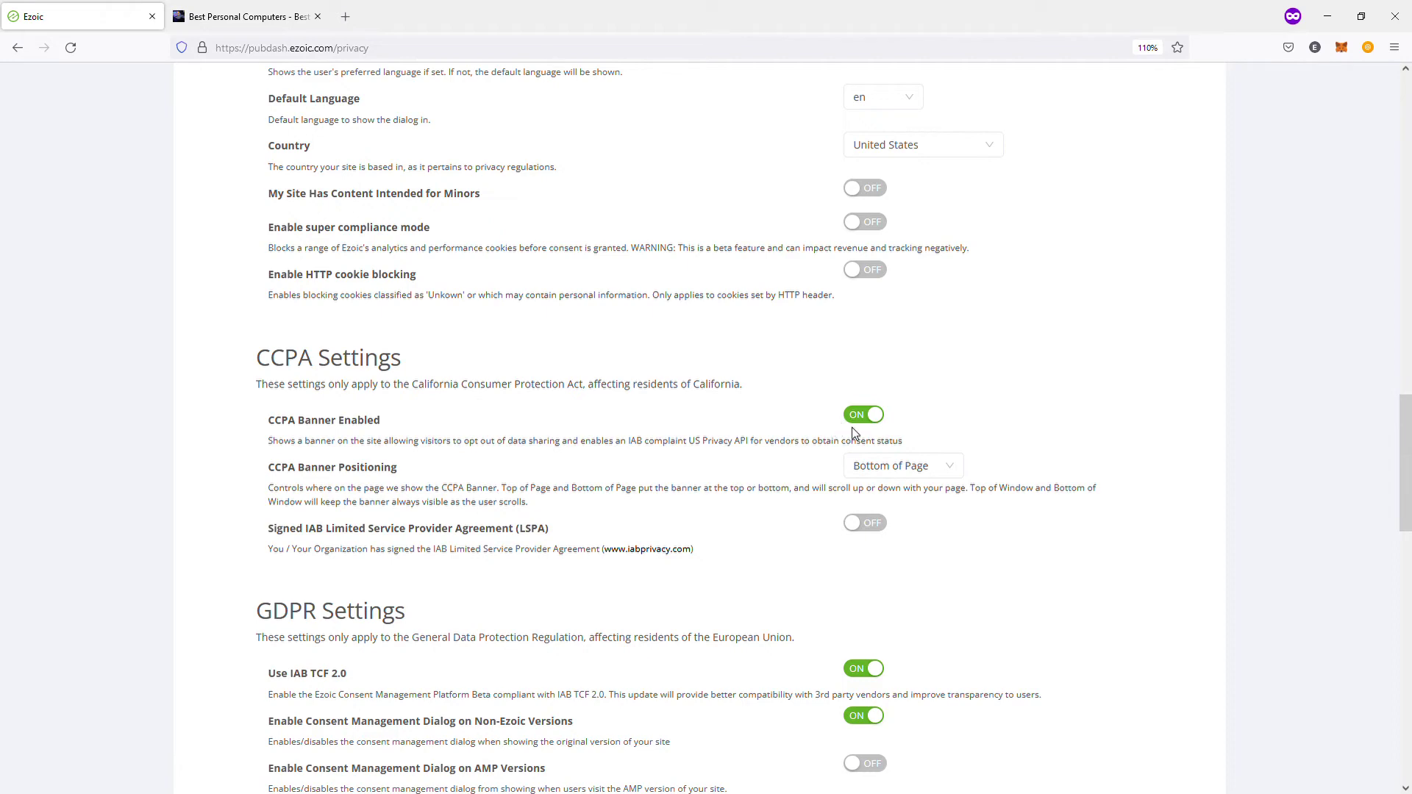
click(934, 465)
click(720, 503)
scroll(595, 476, down, 3)
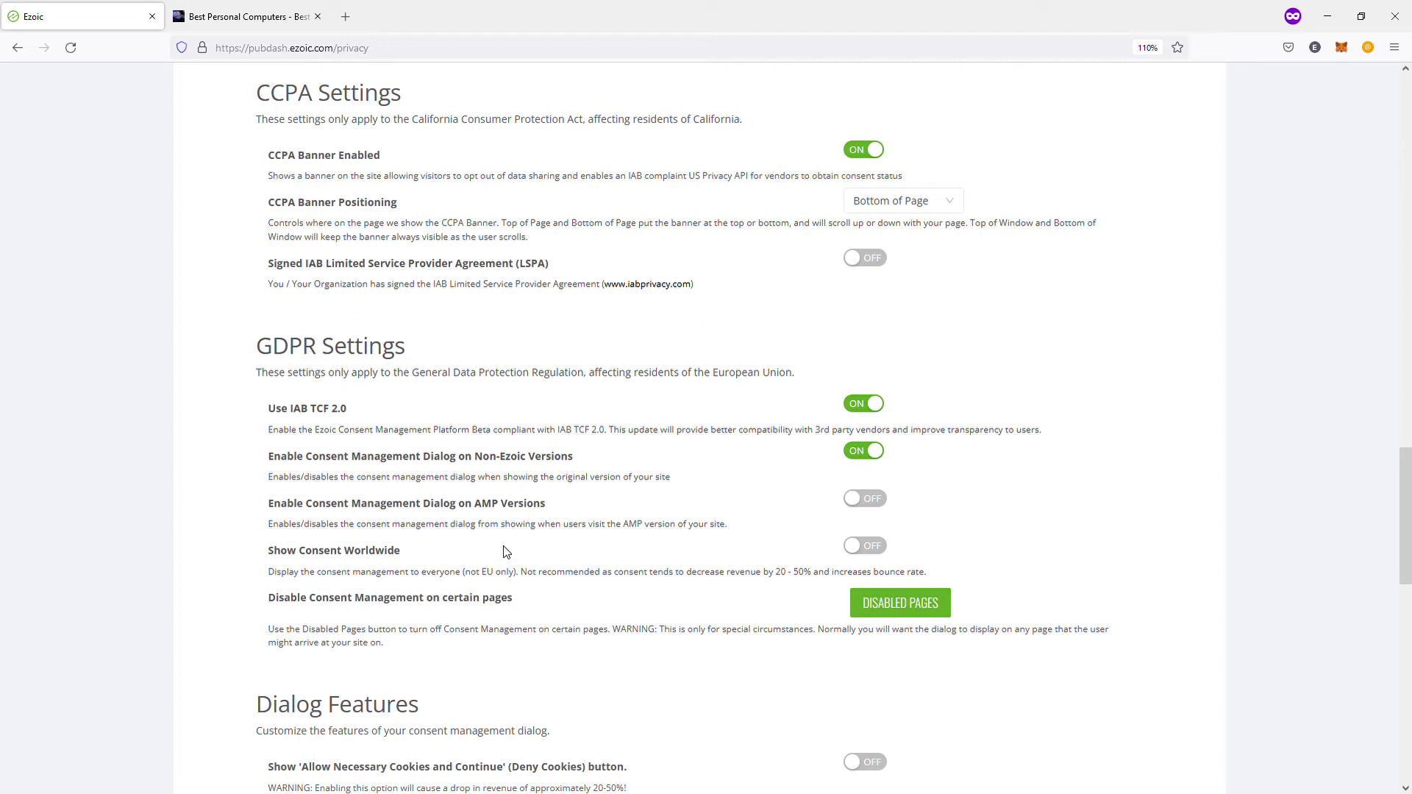
scroll(507, 550, down, 1)
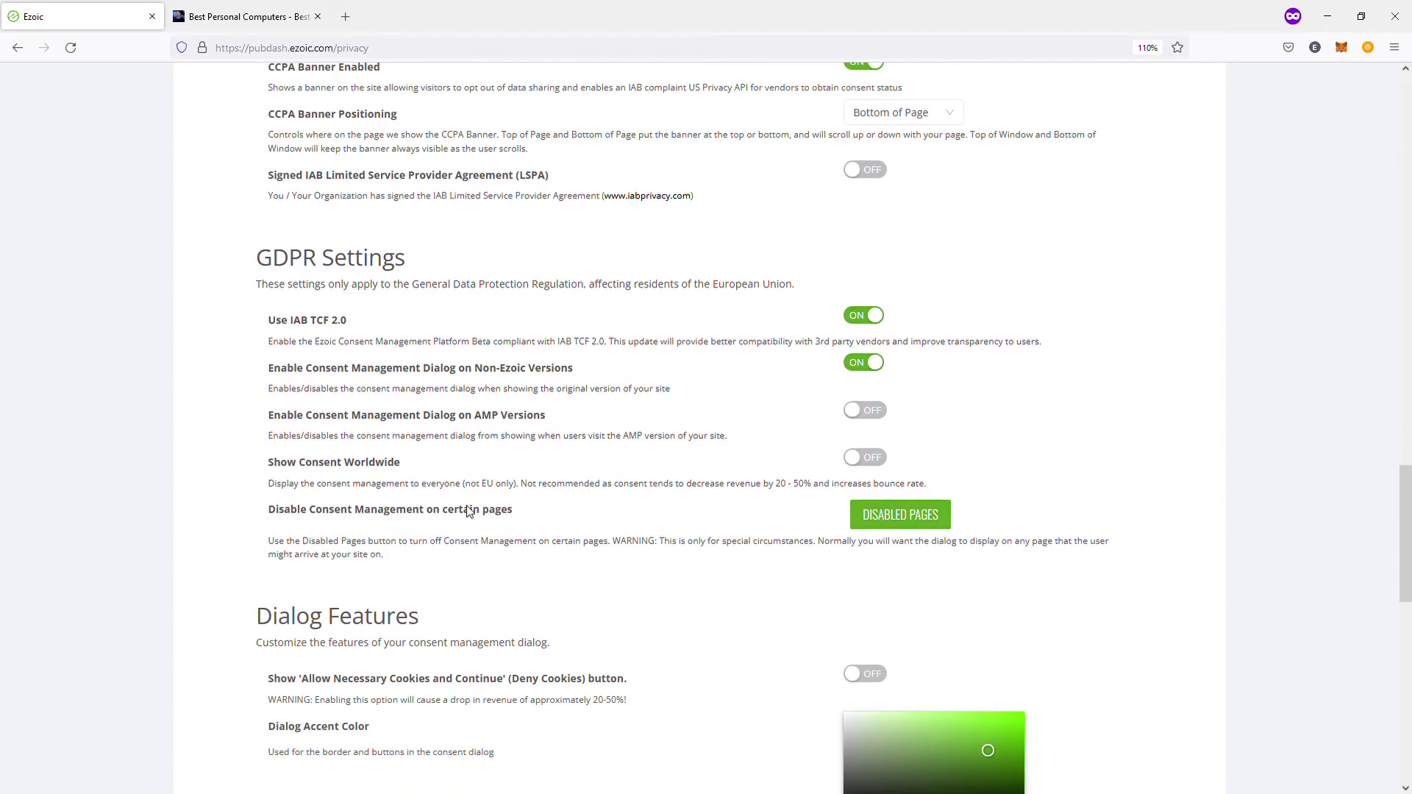
scroll(485, 441, down, 1)
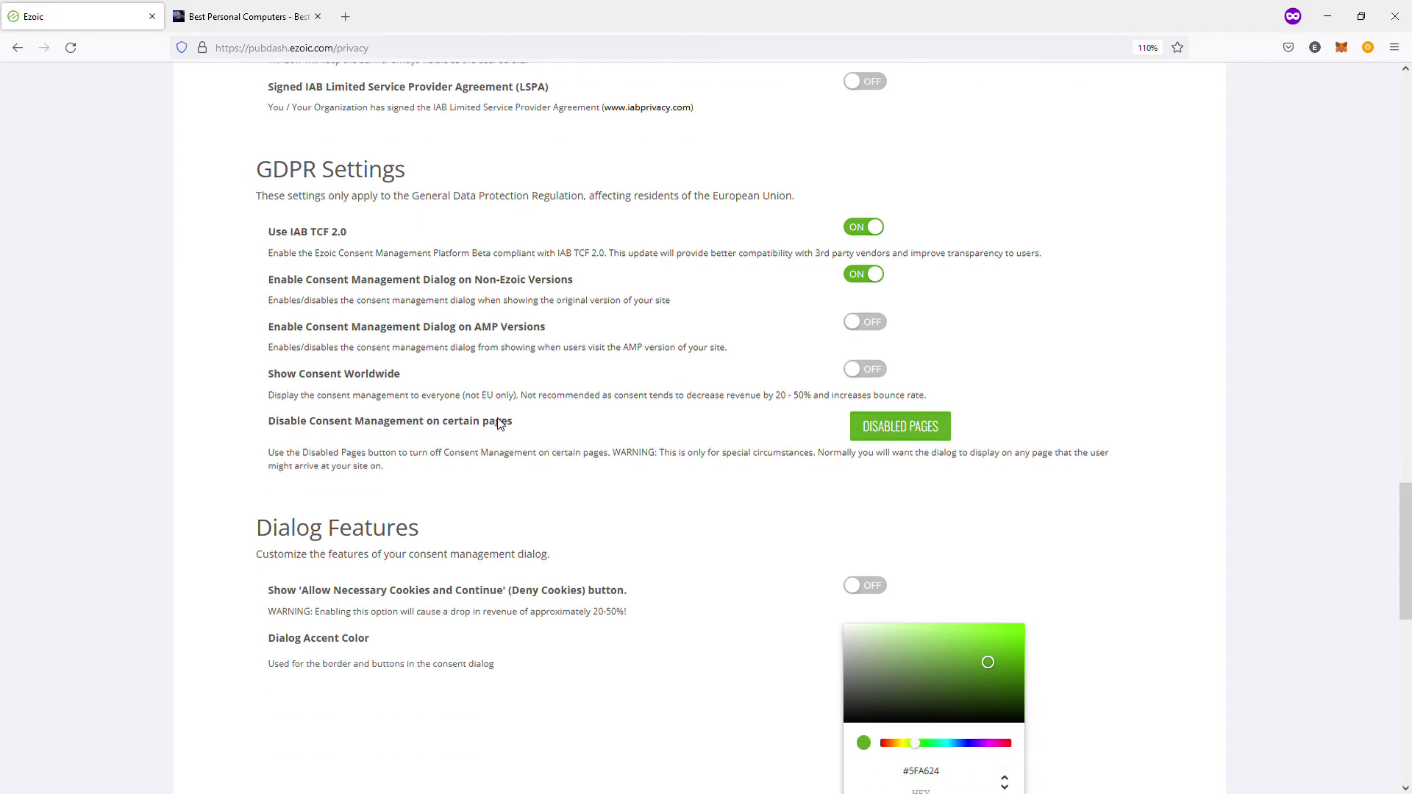
scroll(507, 412, up, 1)
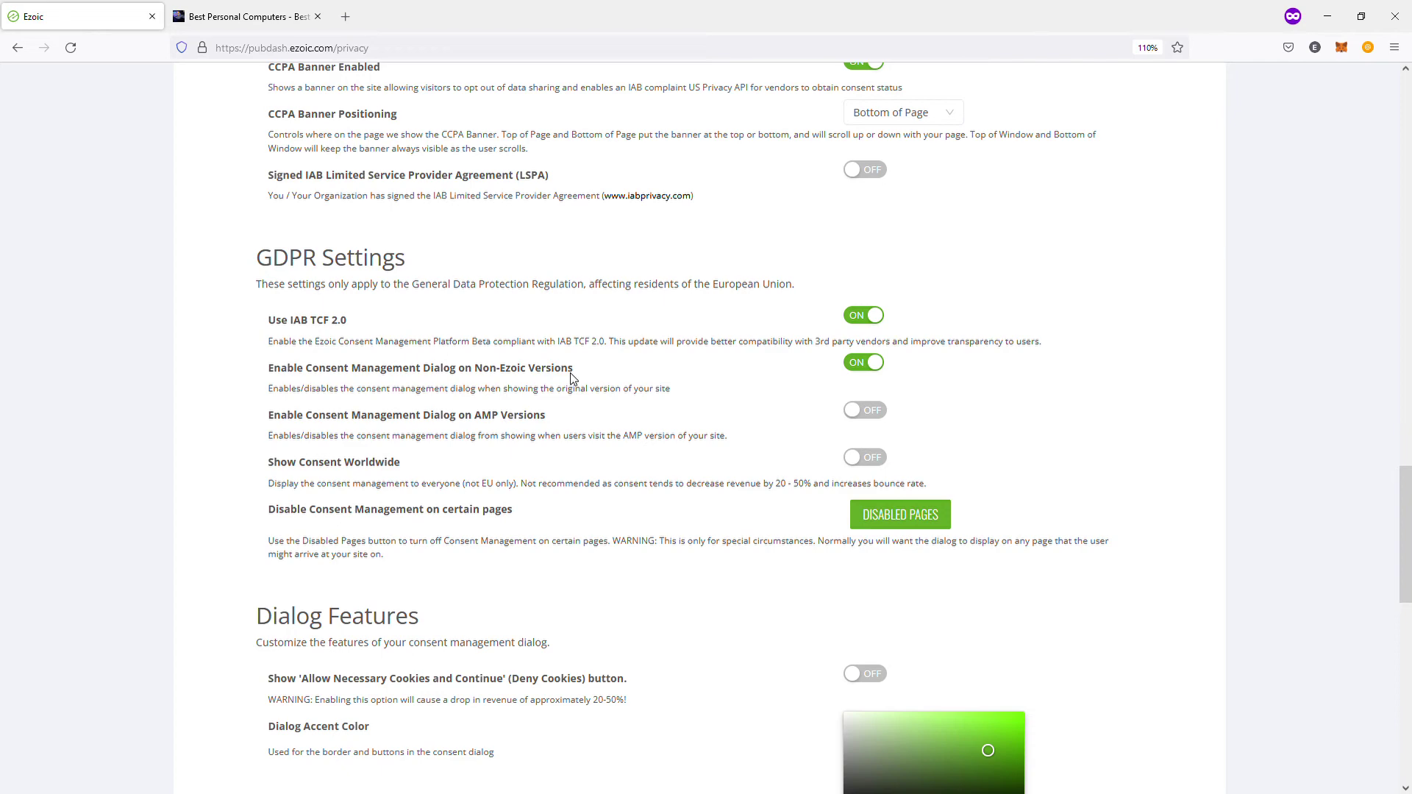
scroll(573, 378, down, 5)
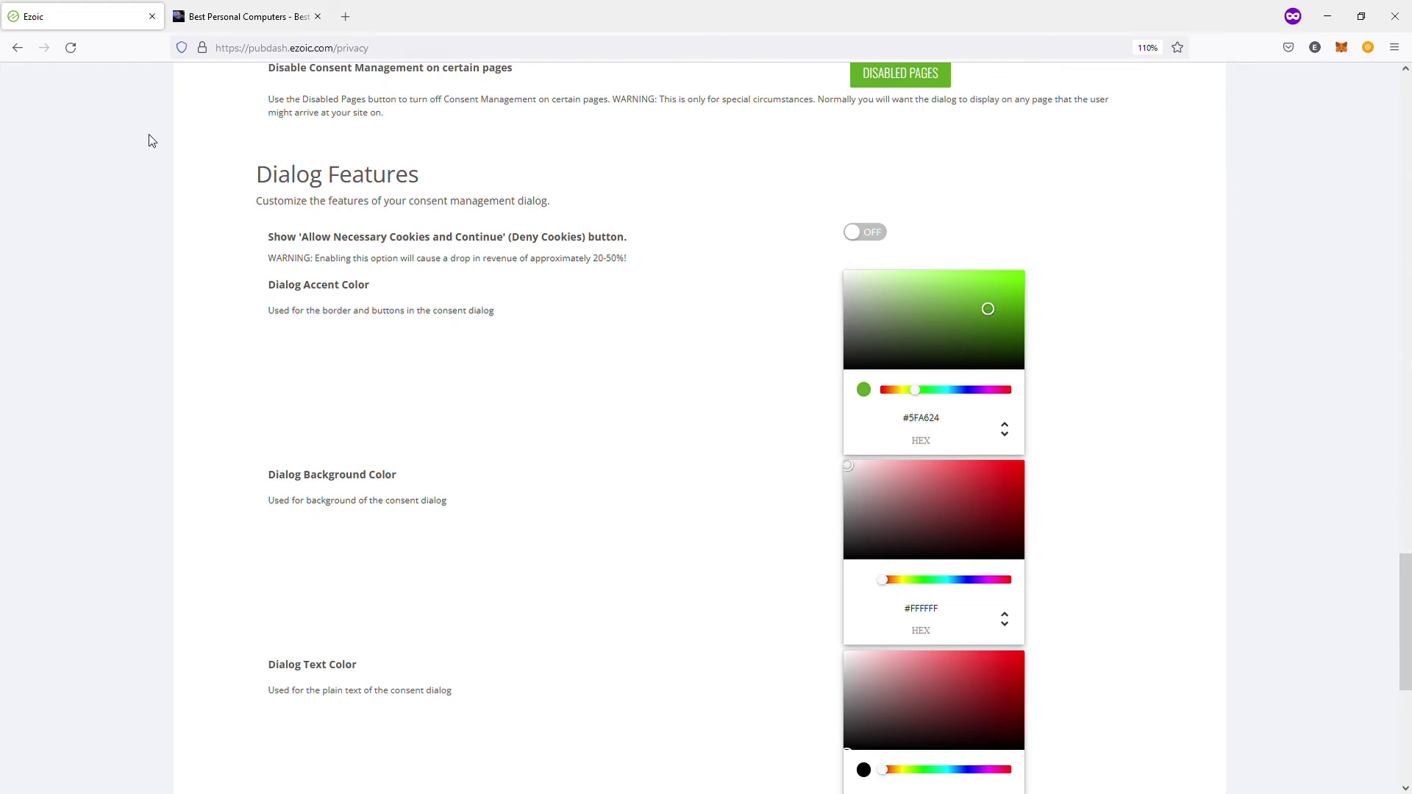
click(209, 19)
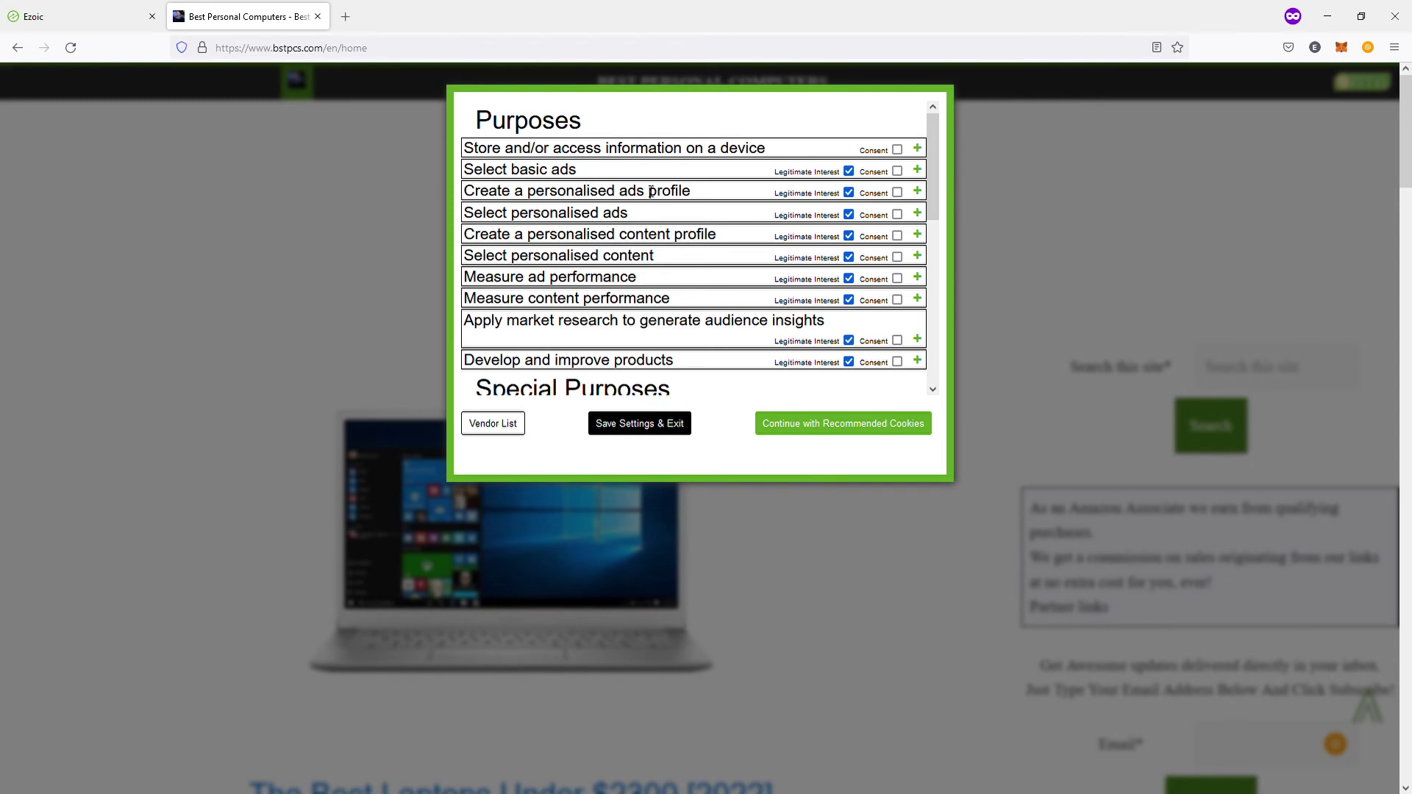
click(81, 16)
- Check the Display Mode choices without changing them, then save the consent management settings
scroll(718, 359, down, 3)
scroll(735, 347, up, 1)
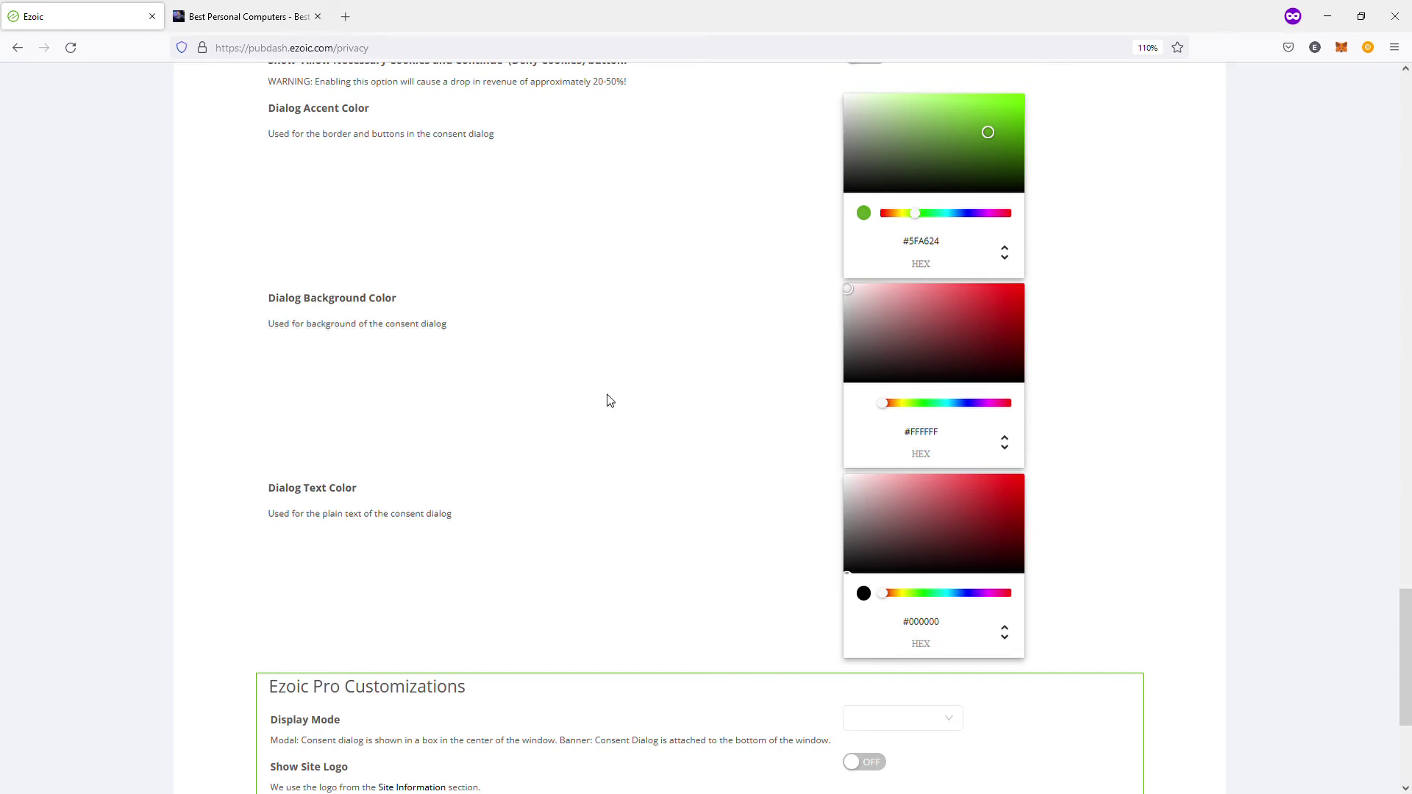
scroll(625, 463, down, 5)
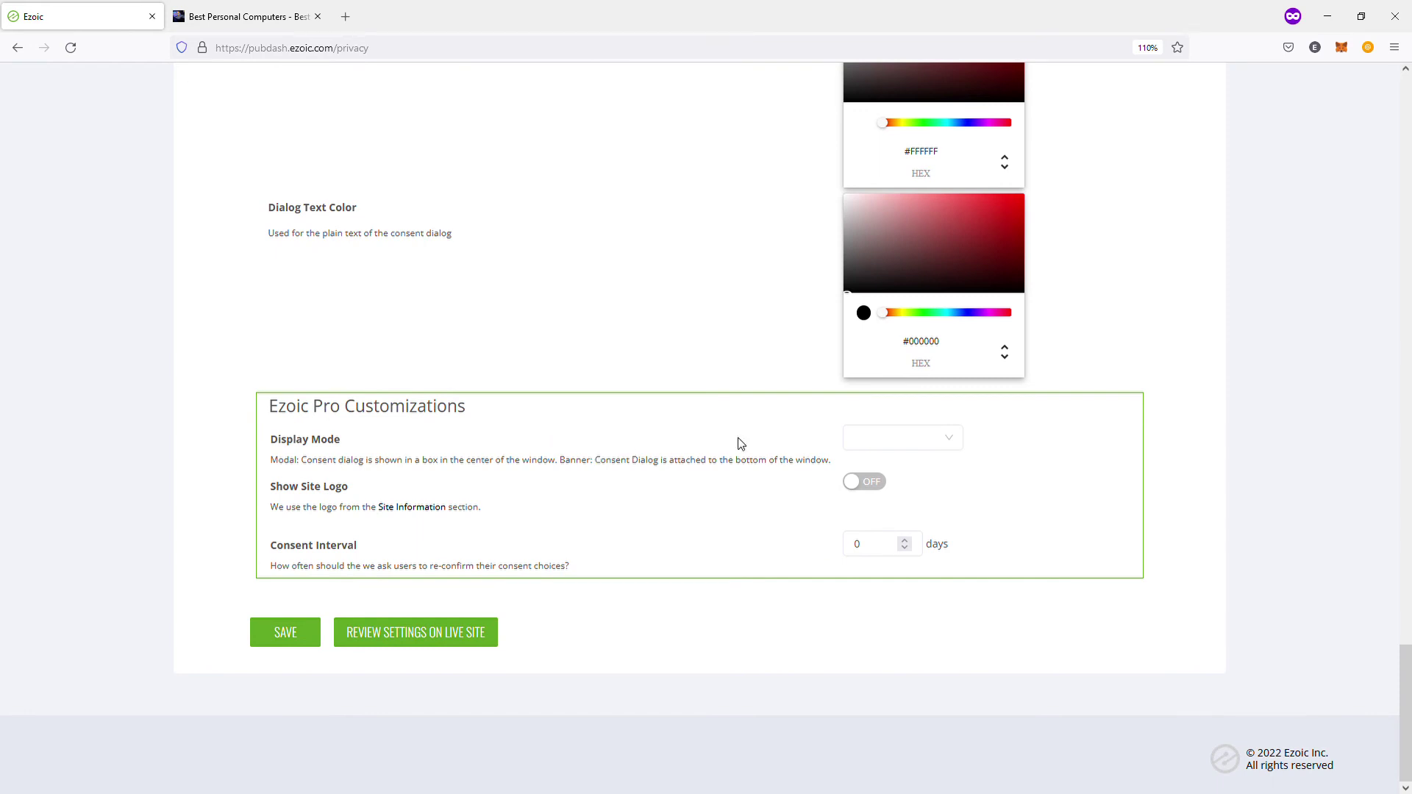
click(938, 452)
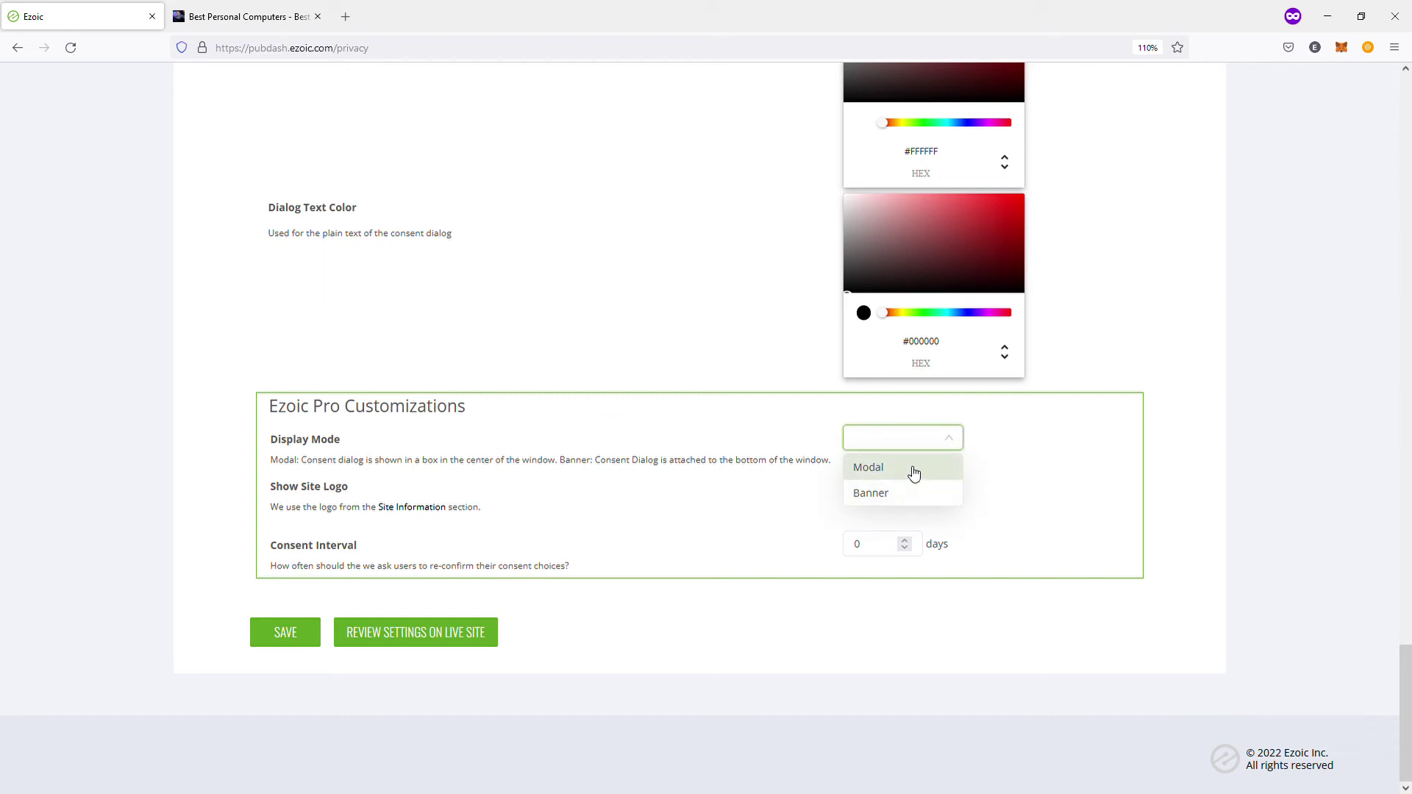
click(778, 456)
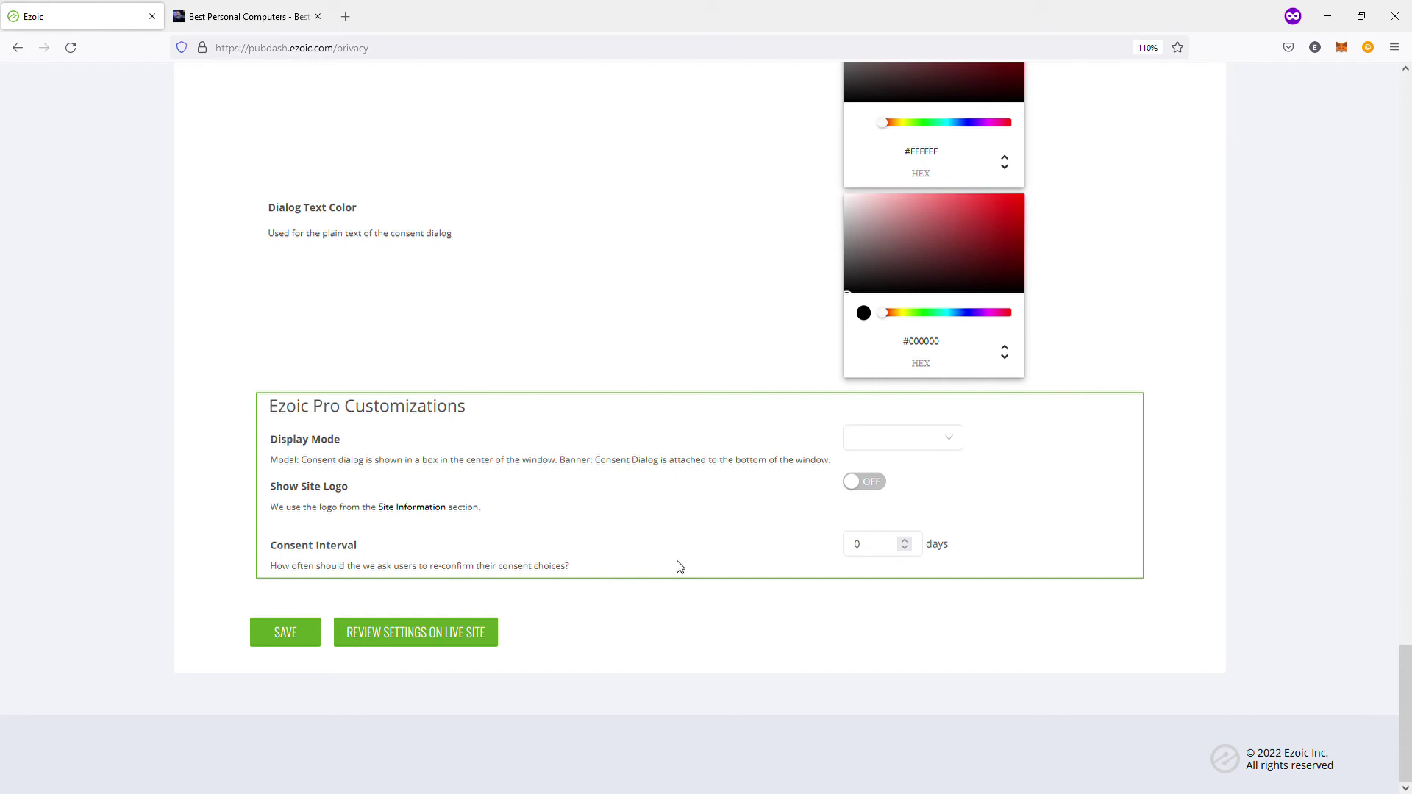
click(297, 638)
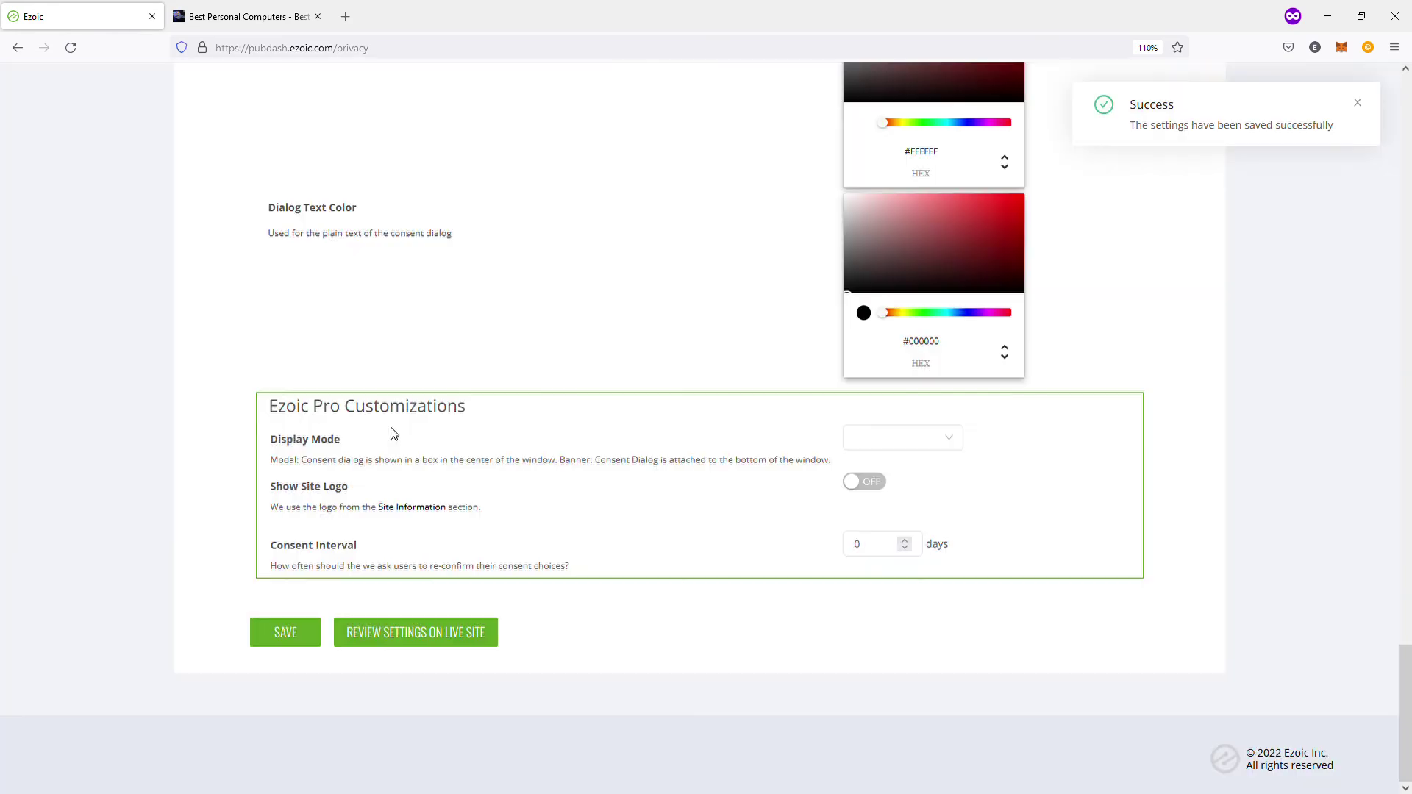
scroll(320, 328, up, 5)
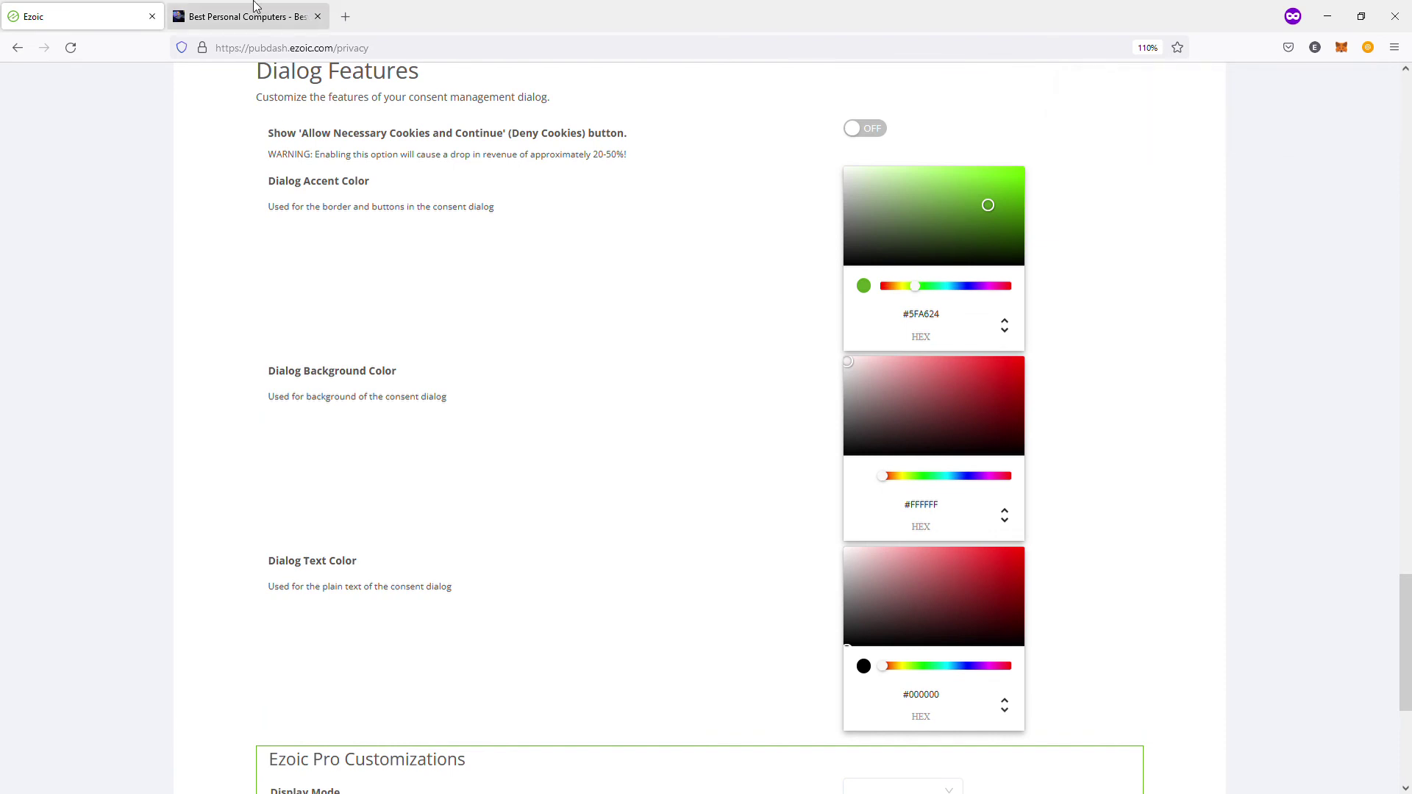
- On bstpcs.com, review the Privacy & Transparency dialog and decline the update notifications prompt with Not now
click(256, 7)
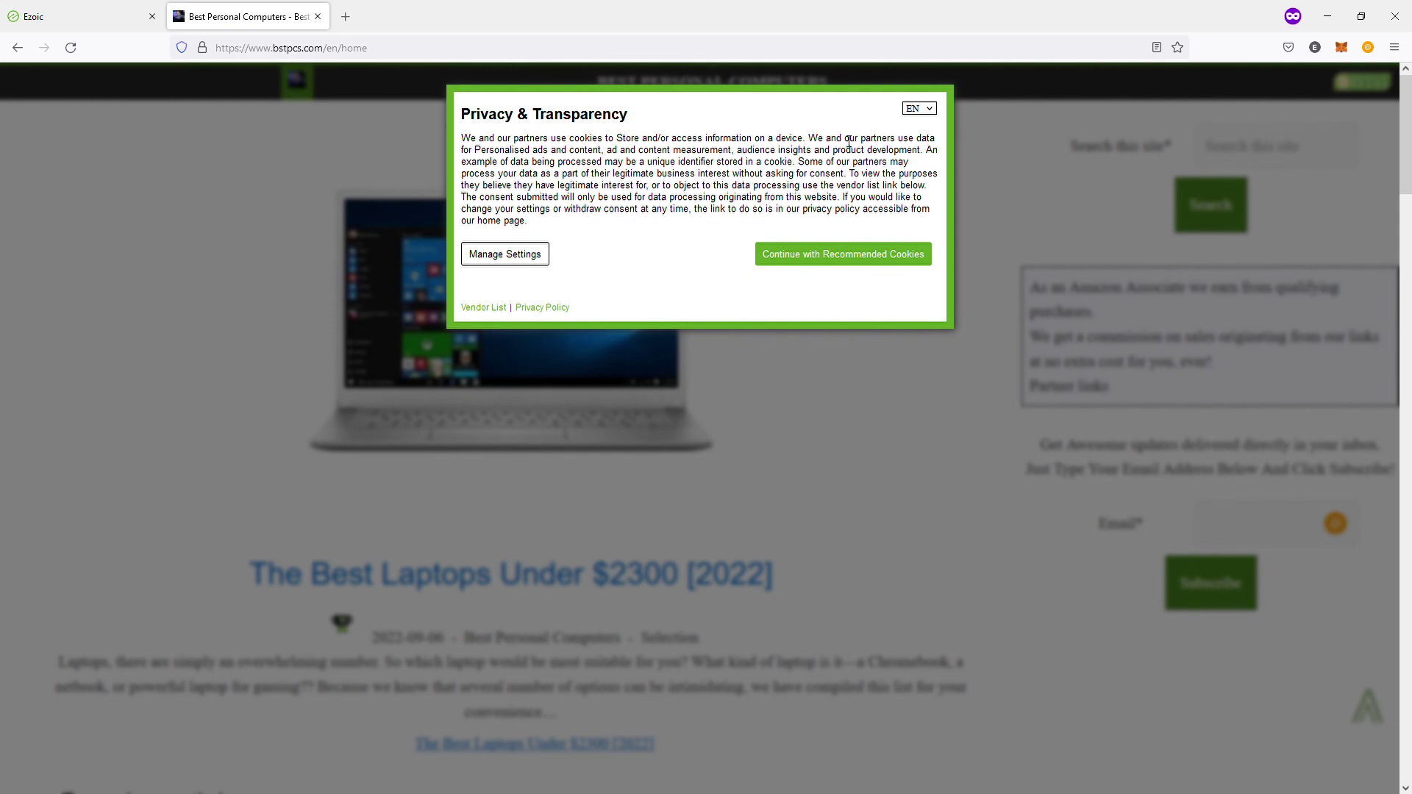
drag(537, 126, 822, 261)
click(757, 184)
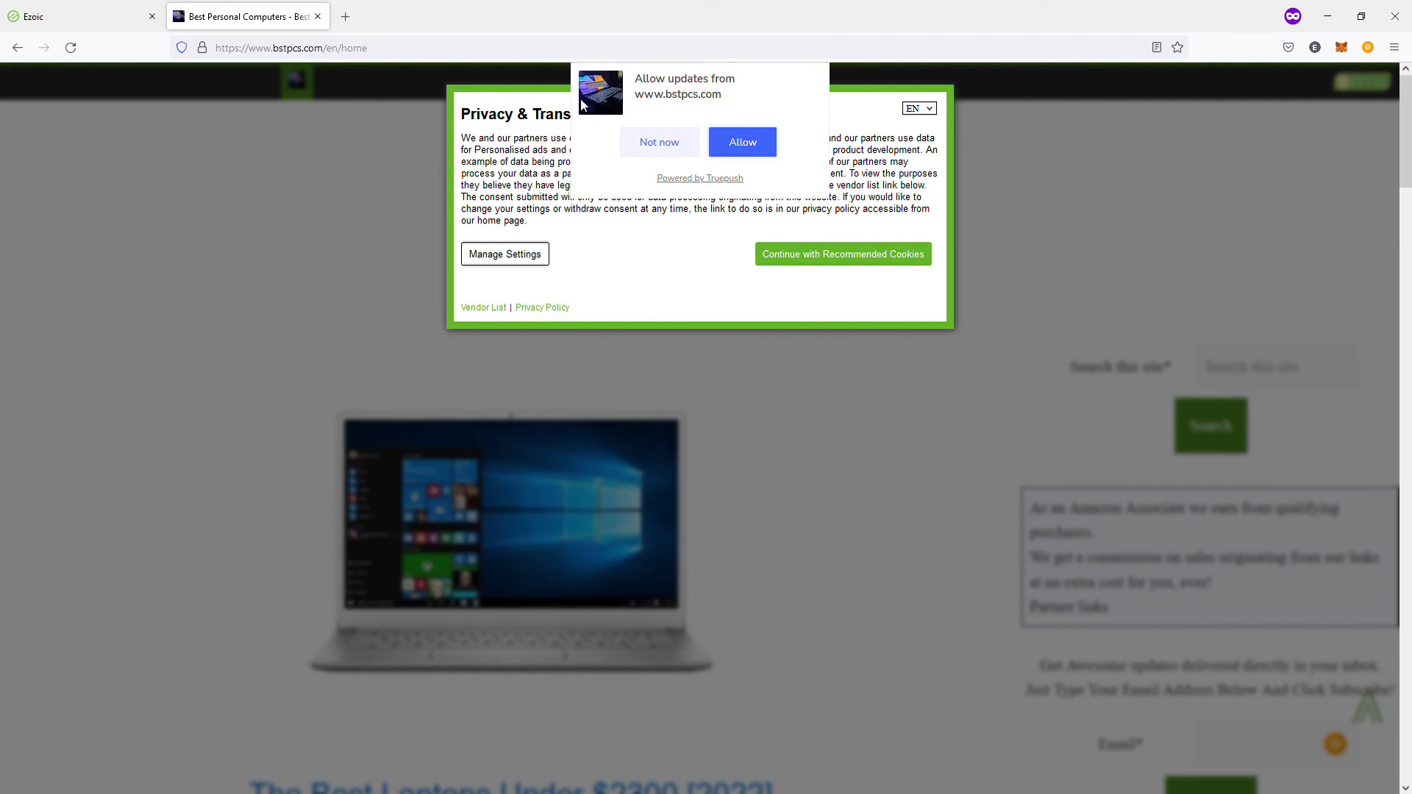
click(664, 142)
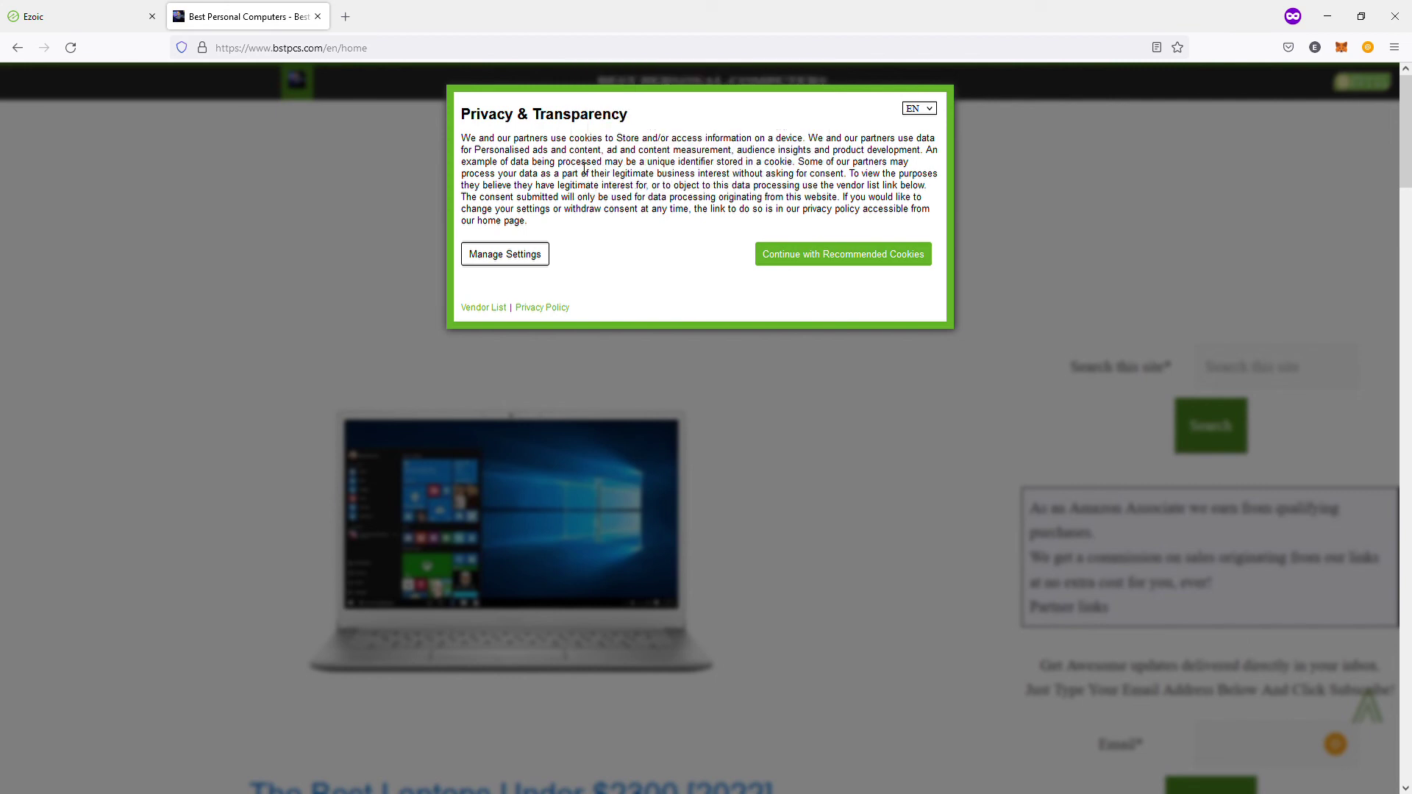